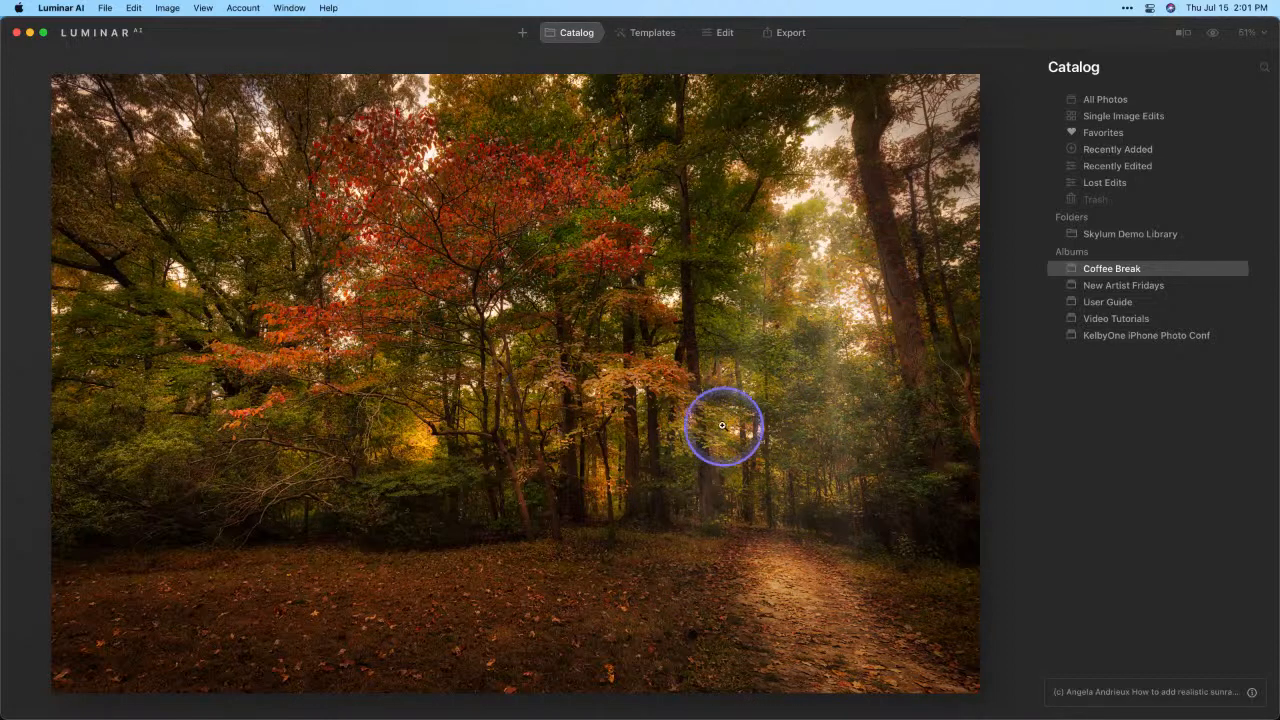
Compare the edited forest photo with its before version and revert its adjustments to the original
{"action": "left_click", "coordinate": [1211, 35]}
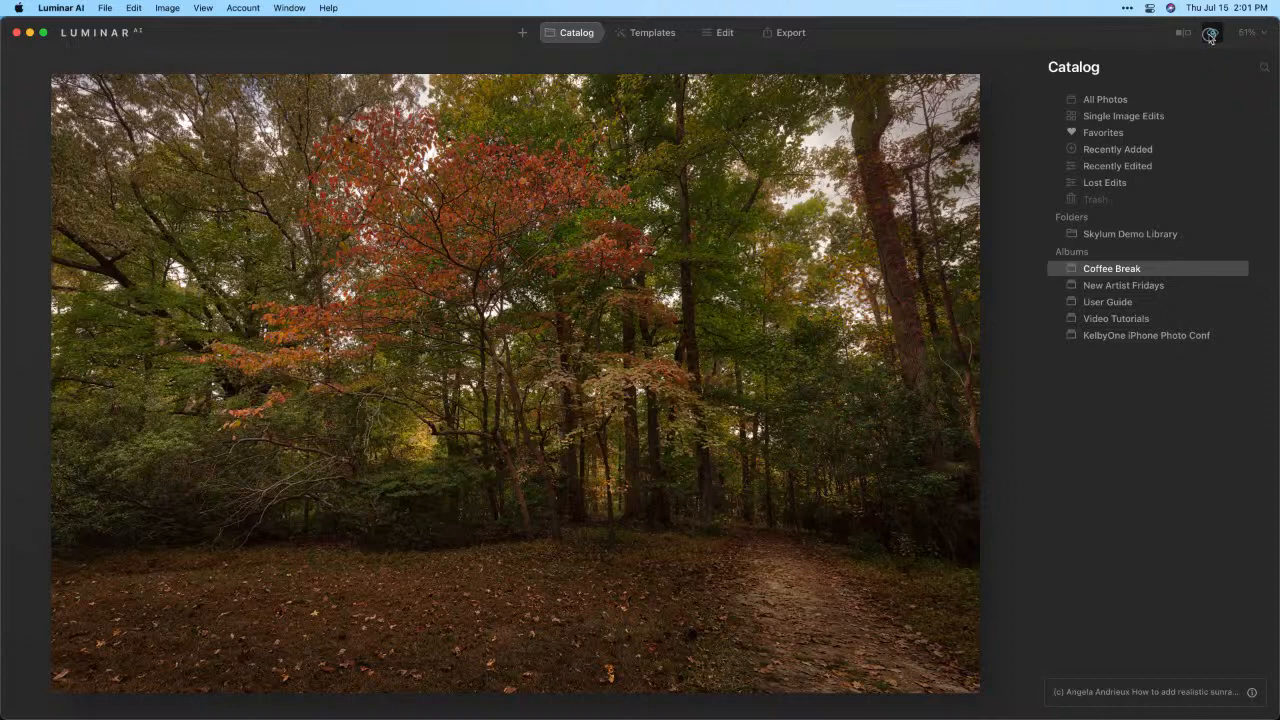
{"action": "left_click", "coordinate": [1210, 35]}
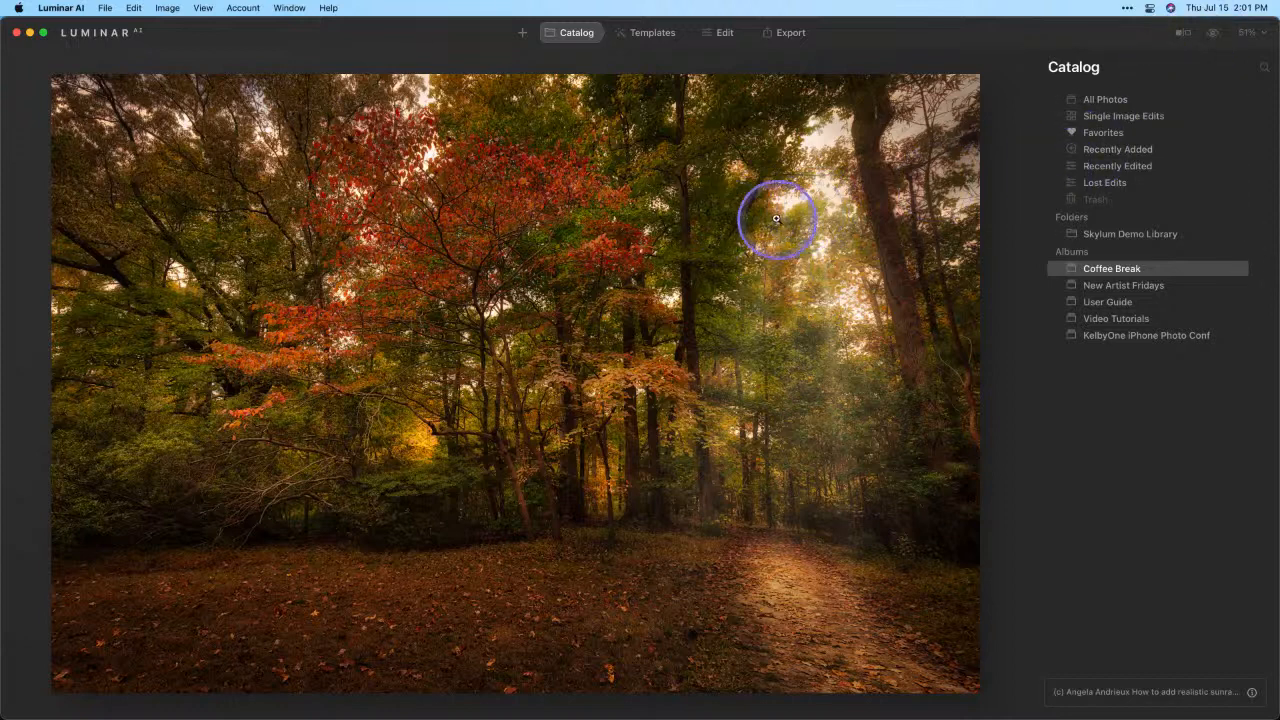
{"action": "right_click", "coordinate": [781, 219]}
{"action": "mouse_move", "coordinate": [806, 270]}
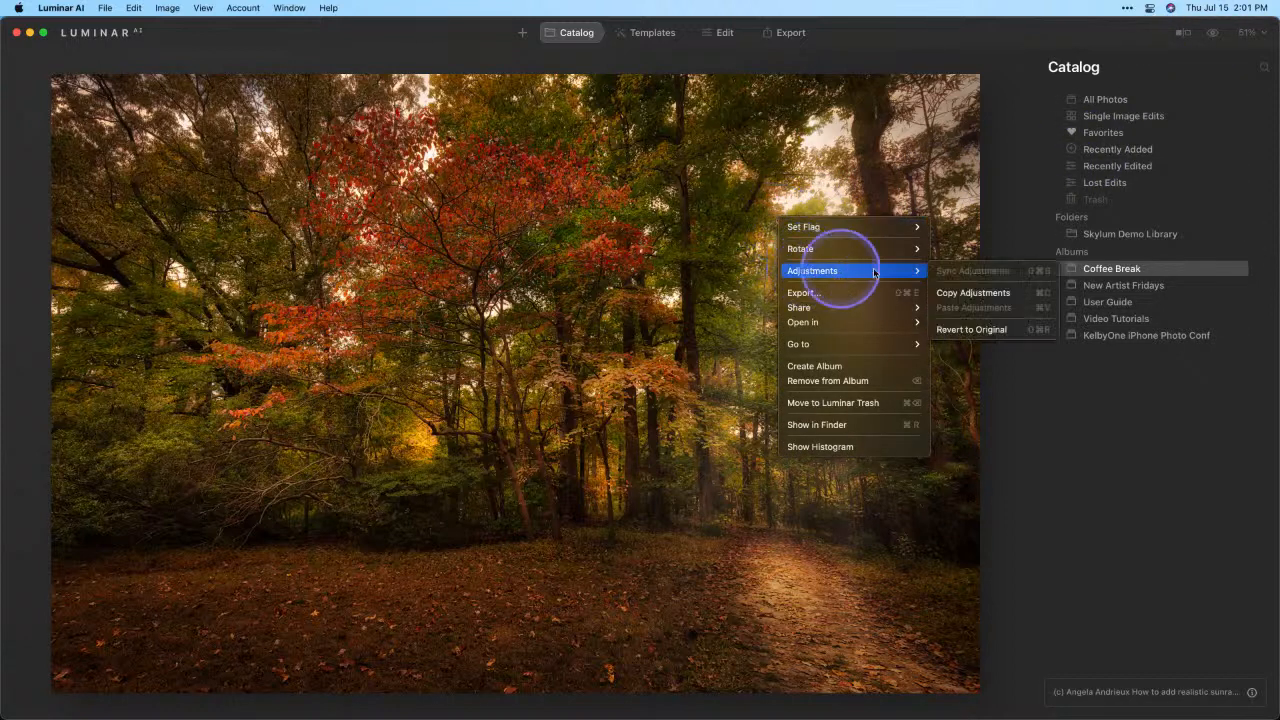
{"action": "left_click", "coordinate": [981, 329]}
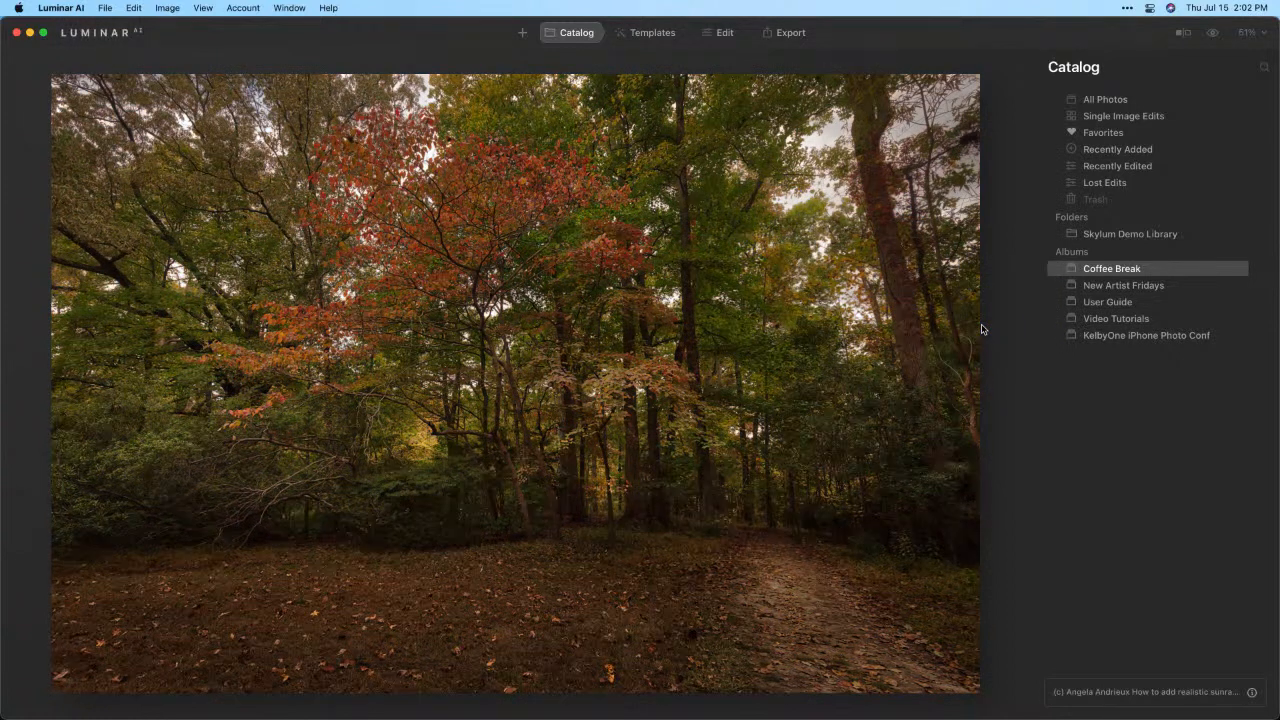
Apply the Fast Fix template from the Essentials Scenery collection to the forest photo
{"action": "left_click", "coordinate": [671, 36]}
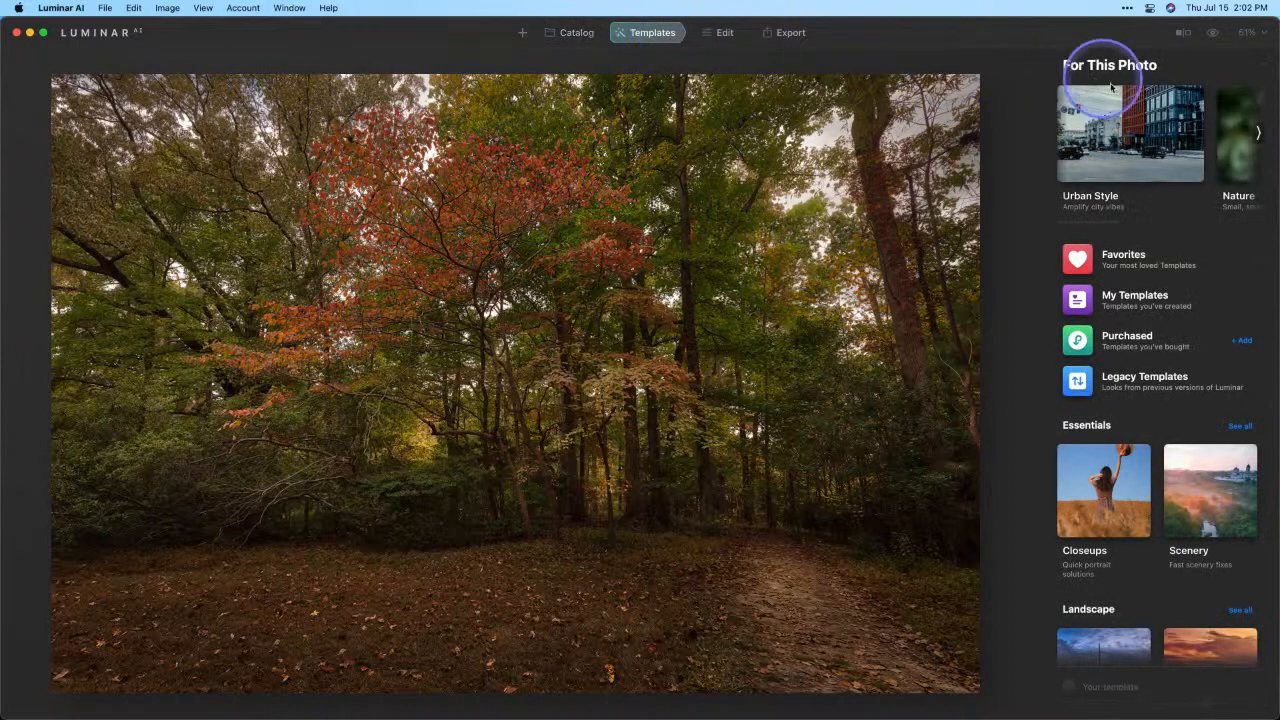
{"action": "scroll", "coordinate": [1160, 240], "scroll_direction": "down", "scroll_amount": 3}
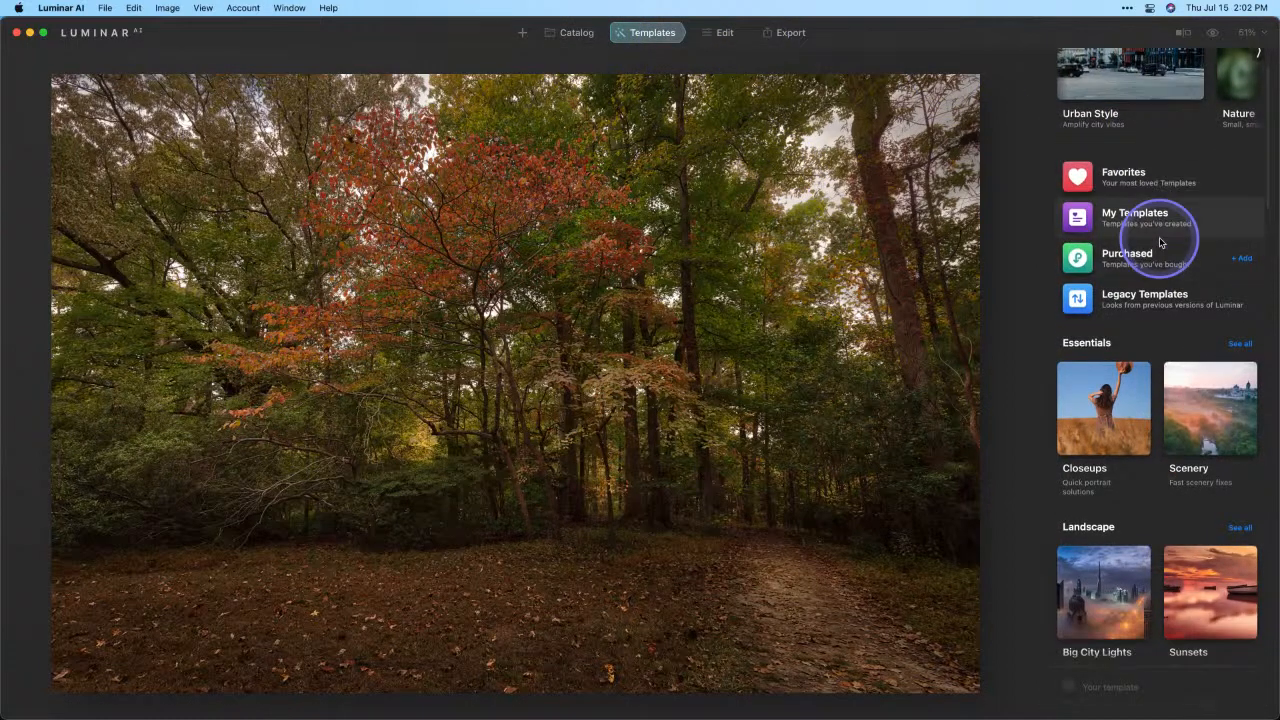
{"action": "left_click", "coordinate": [1208, 427]}
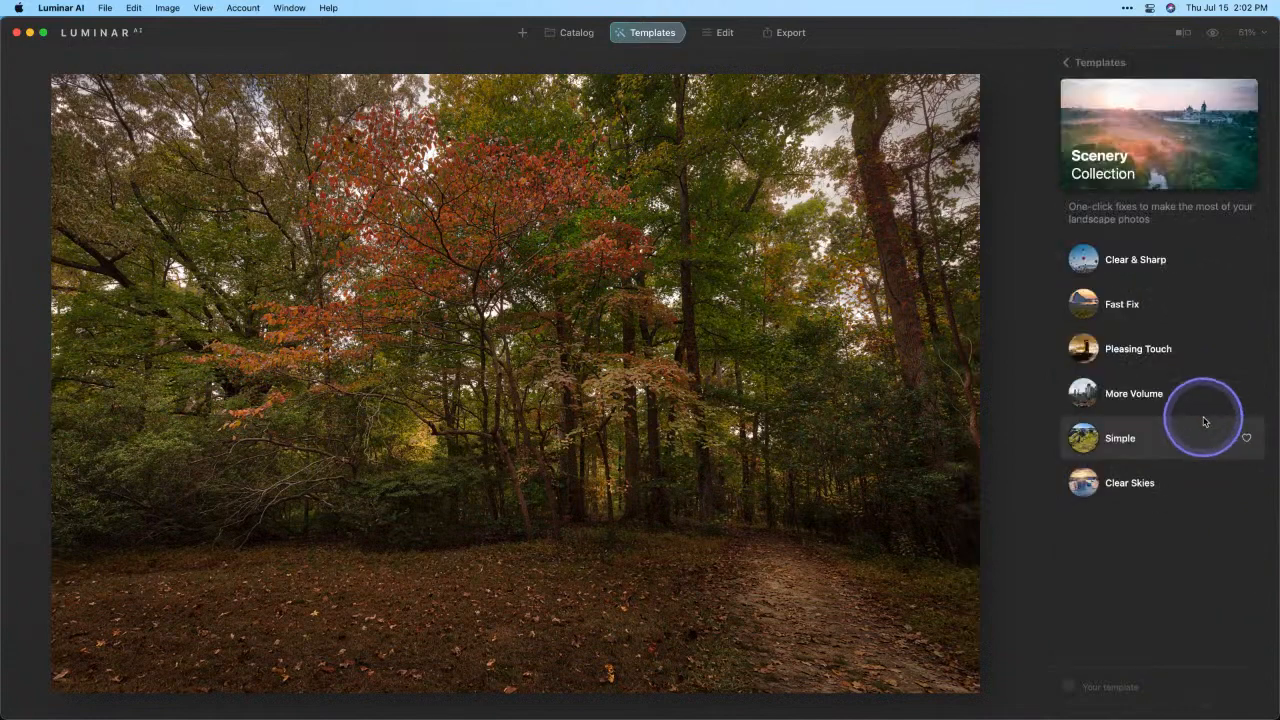
{"action": "left_click", "coordinate": [1143, 307]}
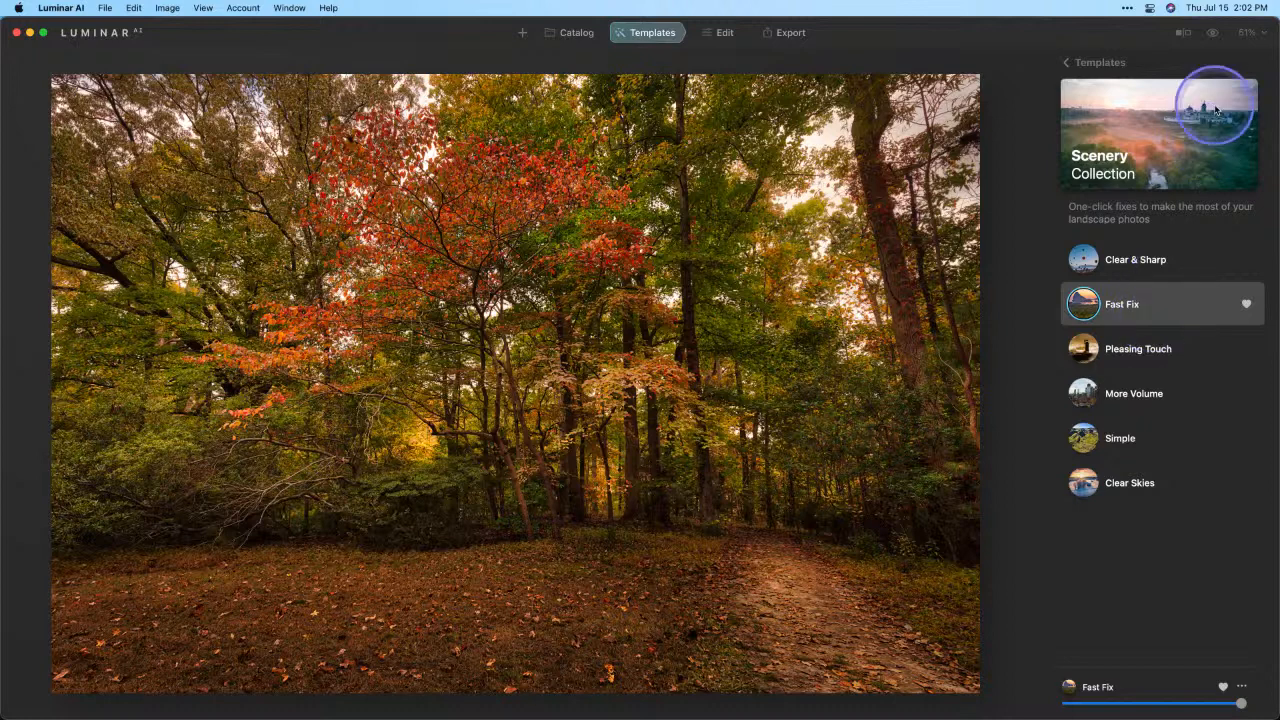
Compare the photo before and after the Fast Fix template
{"action": "left_click", "coordinate": [1215, 35]}
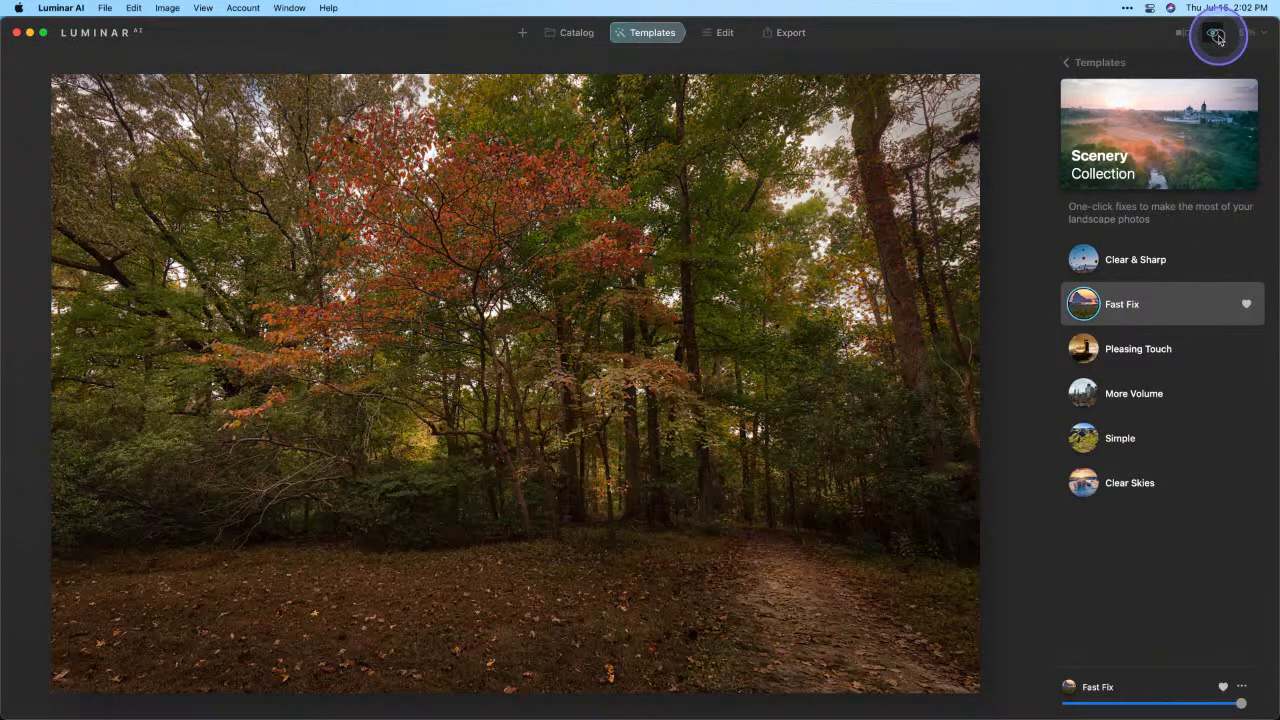
{"action": "left_click", "coordinate": [1216, 36]}
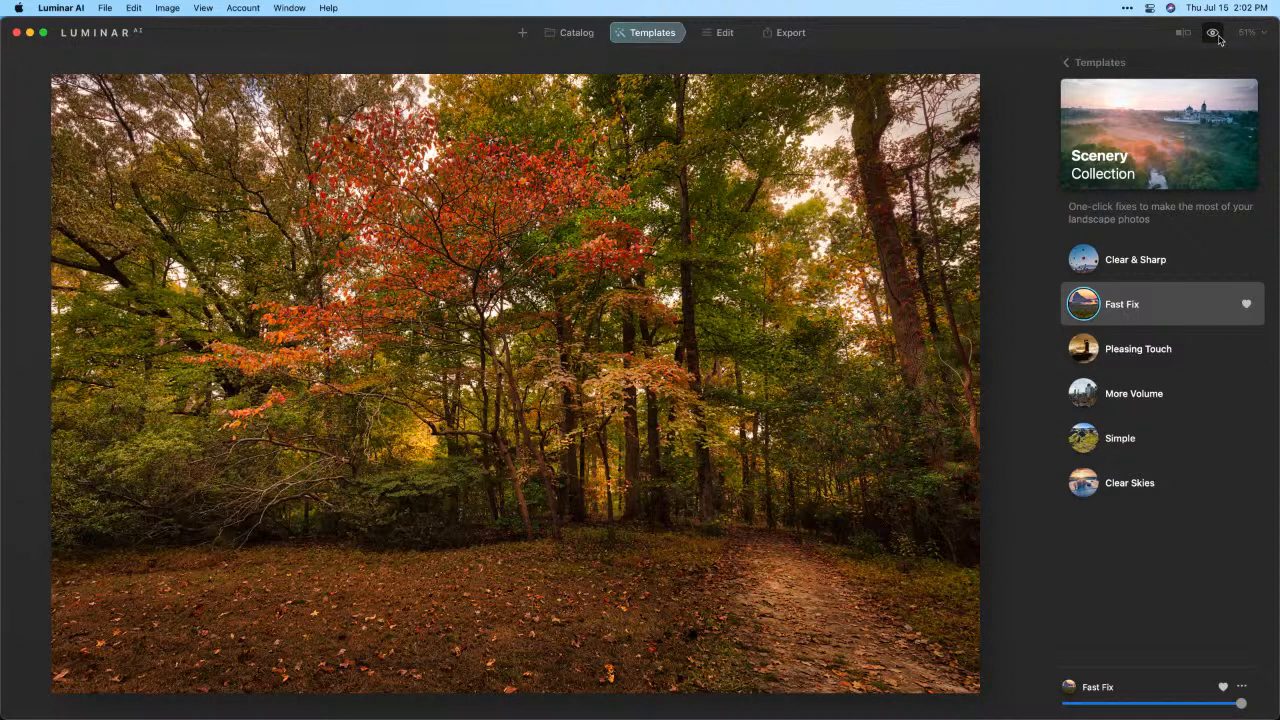
{"action": "left_click", "coordinate": [1219, 37]}
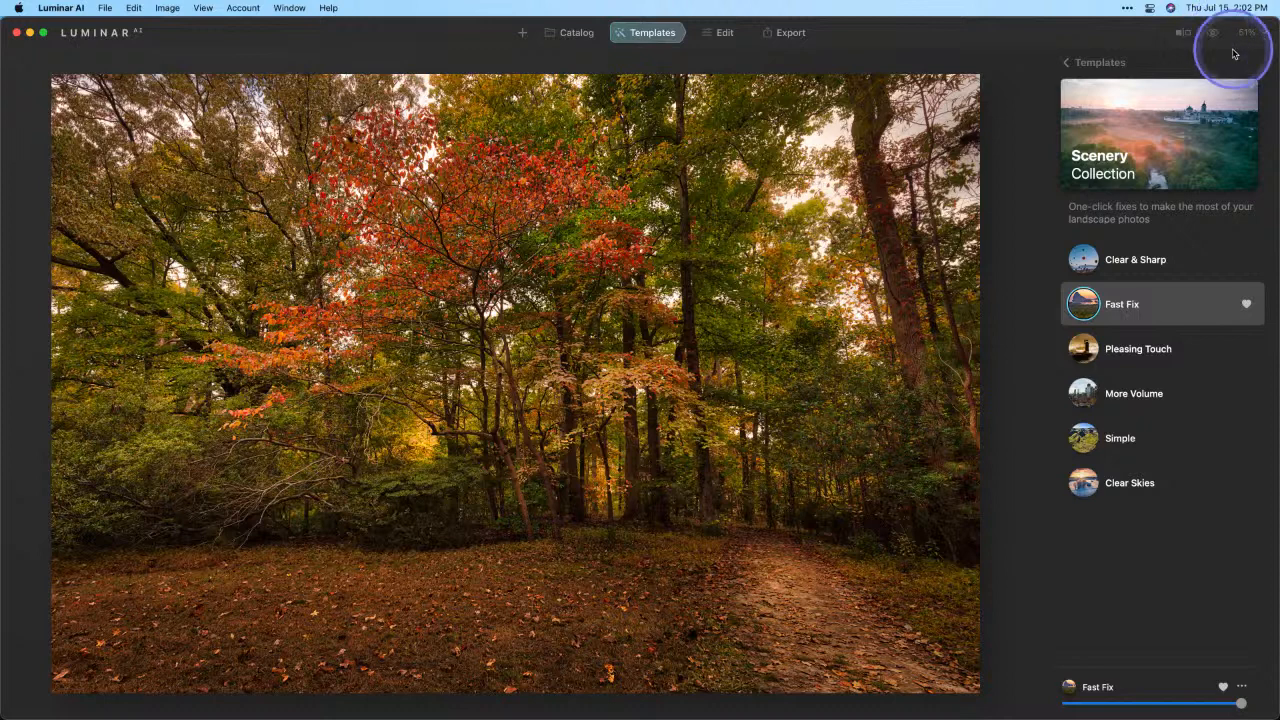
Add the Mystical effect to the photo with Amount 49 and Smoothness -30
{"action": "left_click", "coordinate": [718, 34]}
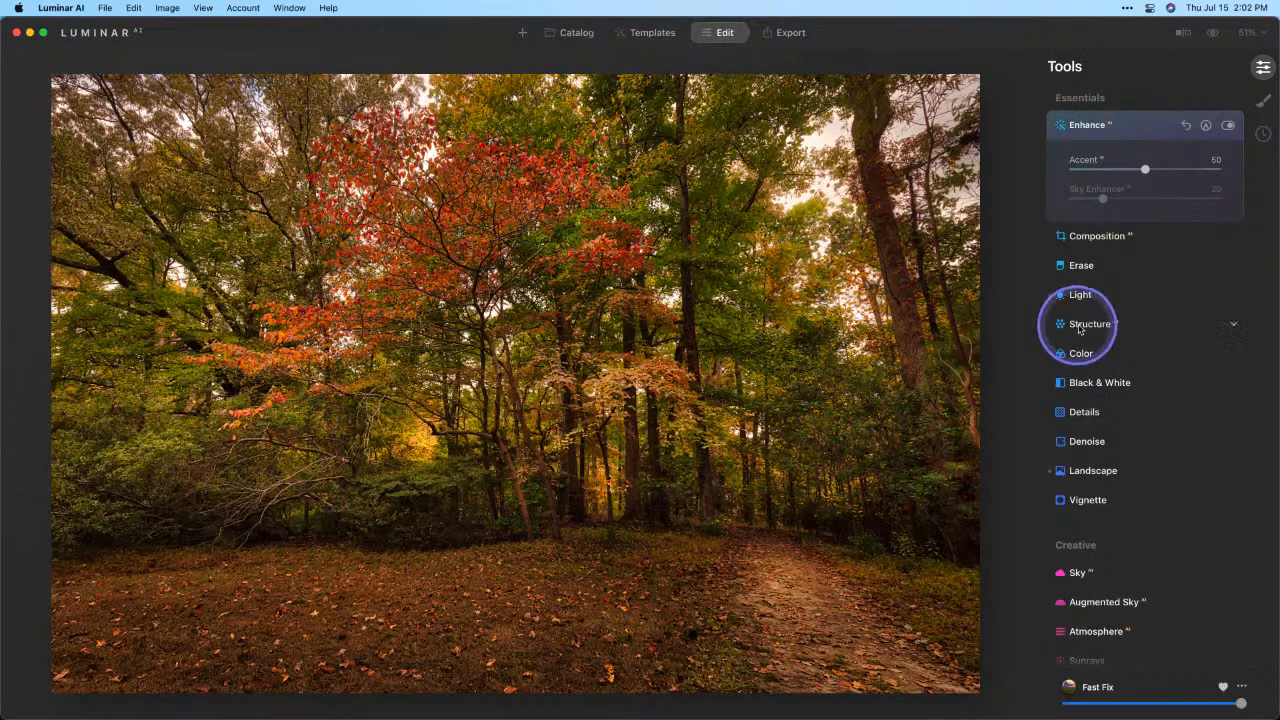
{"action": "scroll", "coordinate": [1108, 330], "scroll_direction": "down", "scroll_amount": 5}
{"action": "scroll", "coordinate": [1108, 332], "scroll_direction": "down", "scroll_amount": 3}
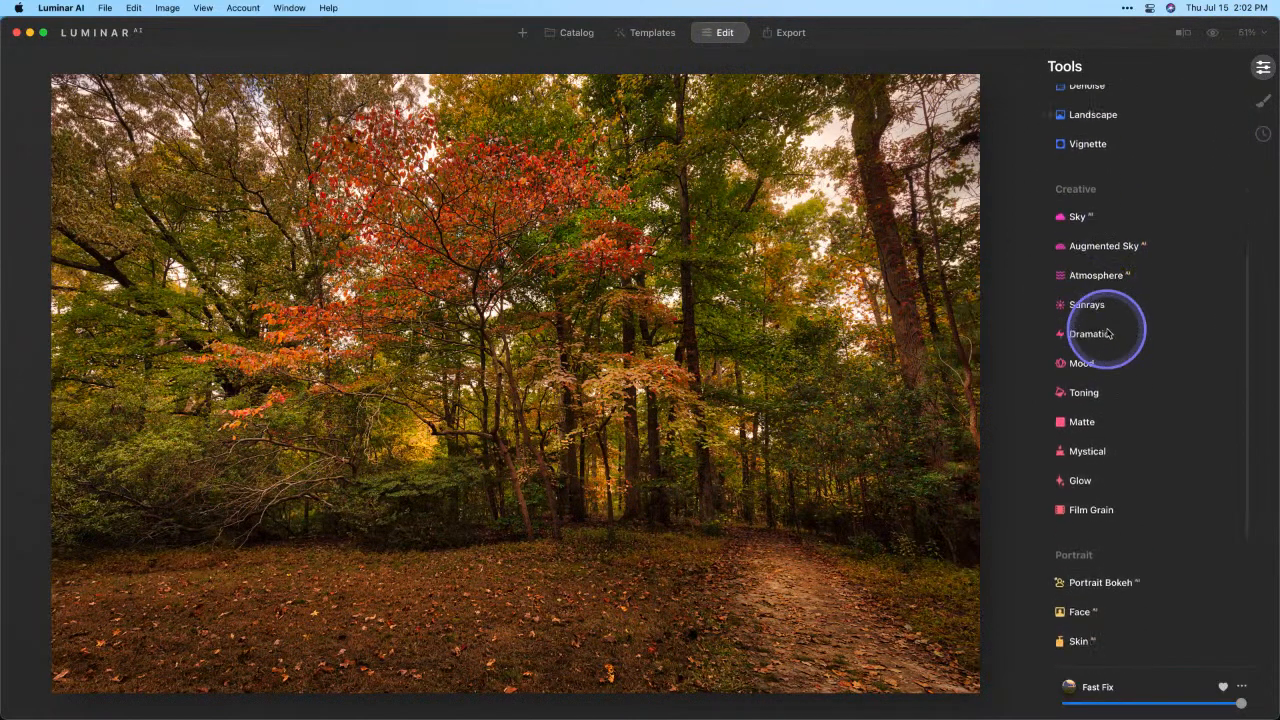
{"action": "left_click", "coordinate": [1087, 410]}
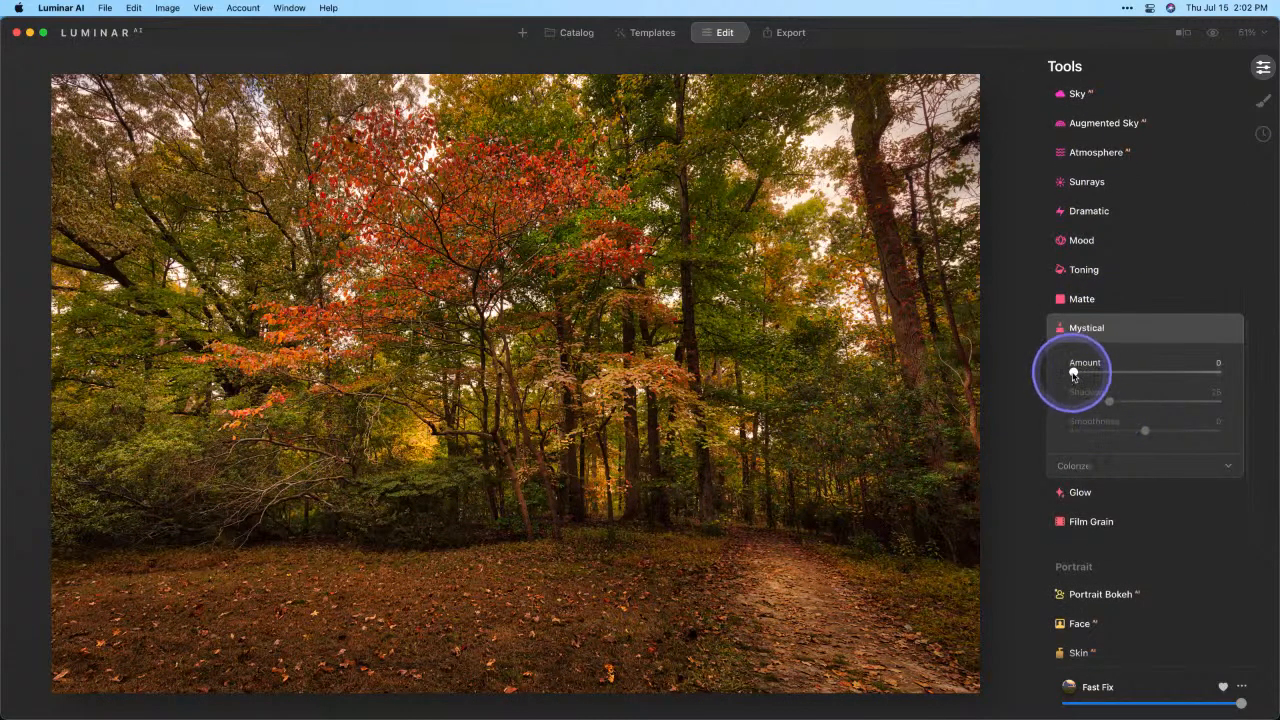
{"action": "left_click_drag", "start_coordinate": [1073, 375], "coordinate": [1149, 375]}
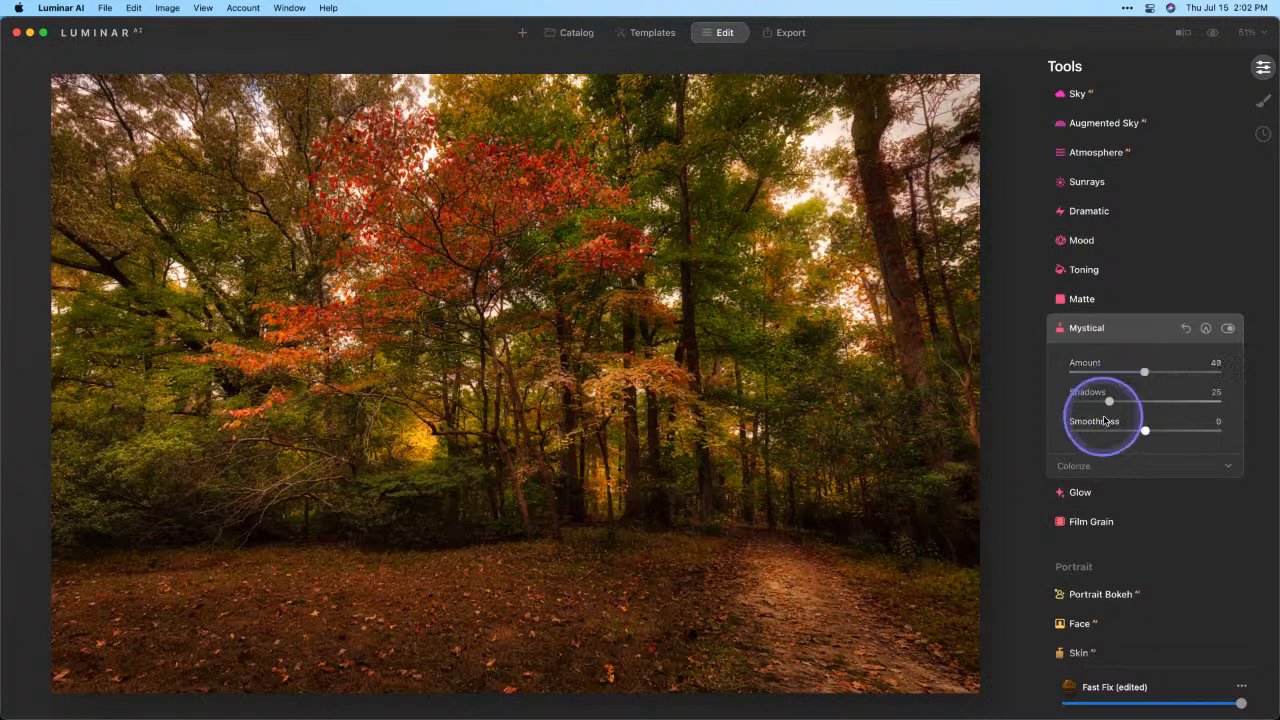
{"action": "left_click_drag", "start_coordinate": [1144, 430], "coordinate": [1122, 435]}
Set the Warmth to 30 in the Mystical effect's Colorize settings
{"action": "left_click", "coordinate": [1100, 467]}
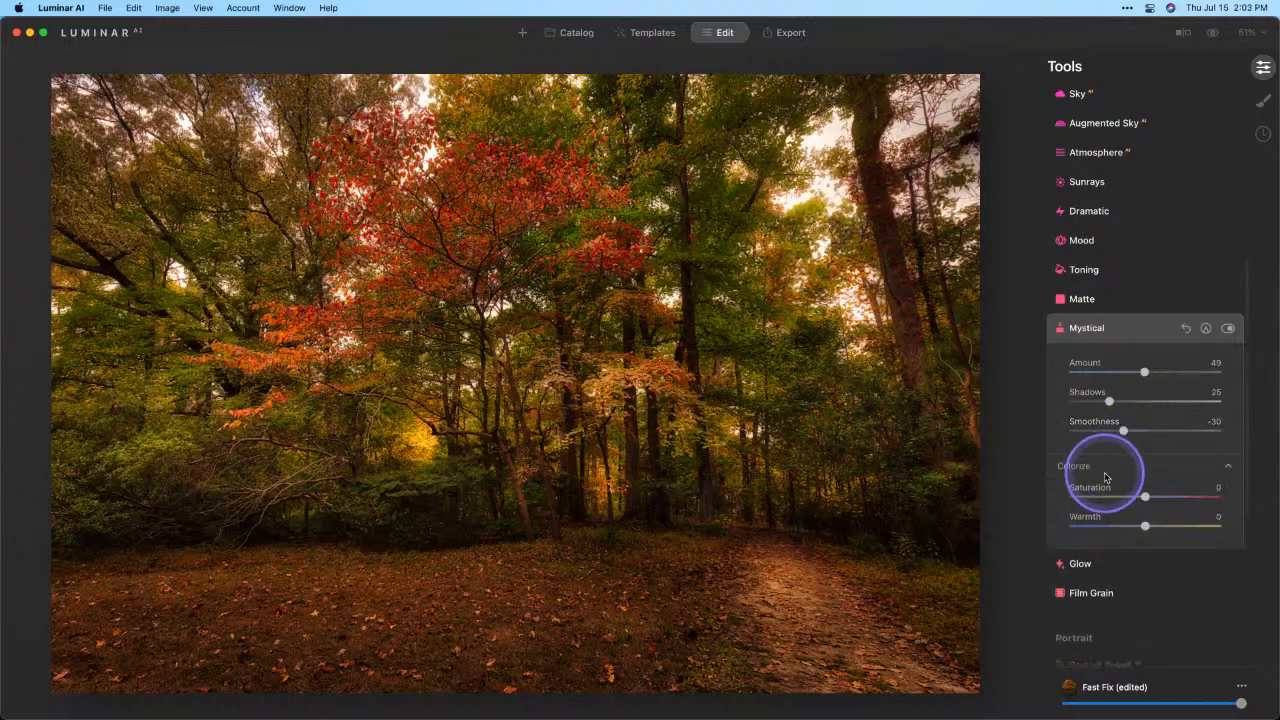
{"action": "left_click", "coordinate": [1144, 526]}
{"action": "left_click_drag", "start_coordinate": [1144, 527], "coordinate": [1166, 527]}
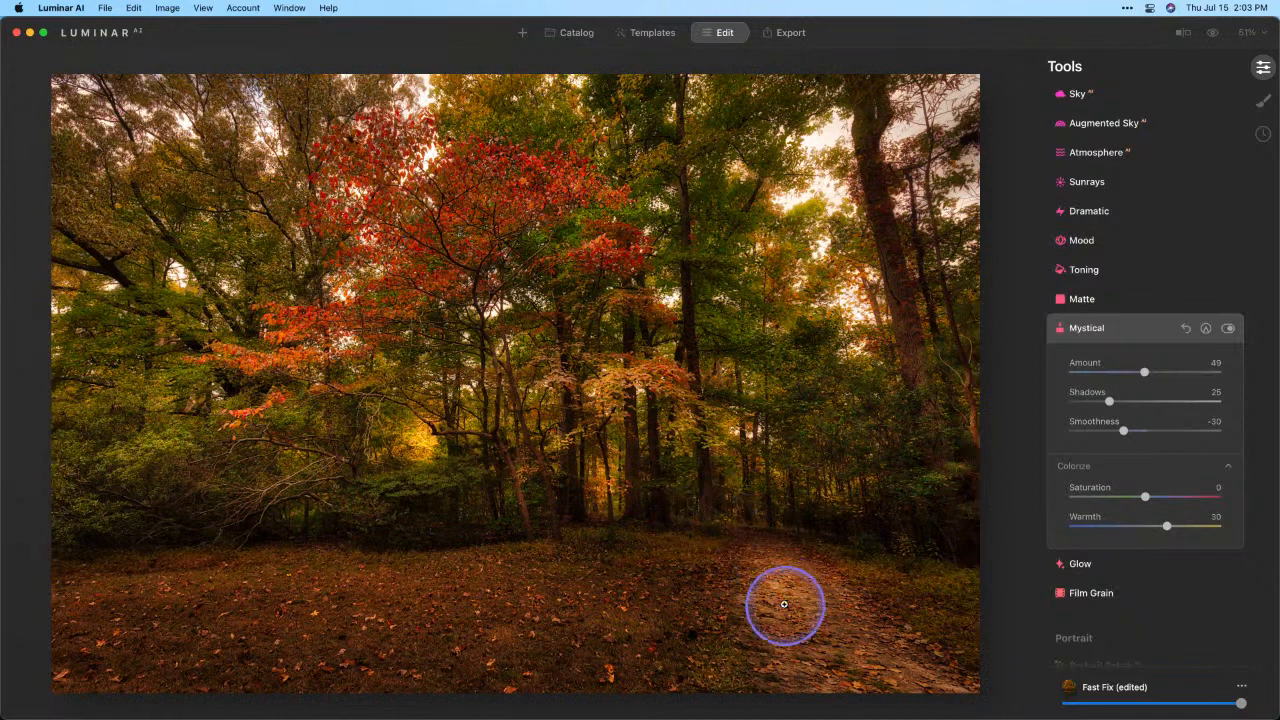
Lighten the woodland path with Dodge & Burn, painting along it at Strength 18 and Brush Size 148
{"action": "scroll", "coordinate": [1066, 516], "scroll_direction": "down", "scroll_amount": 1}
{"action": "scroll", "coordinate": [1066, 516], "scroll_direction": "down", "scroll_amount": 10}
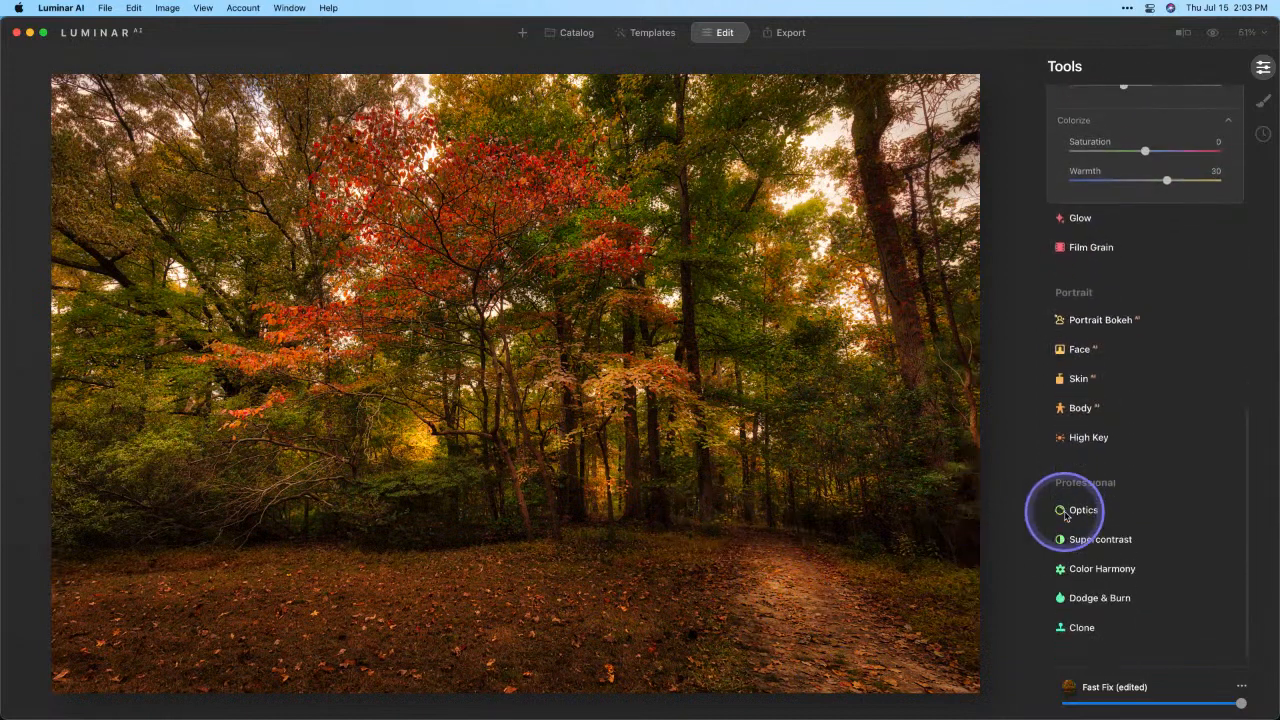
{"action": "left_click", "coordinate": [1097, 605]}
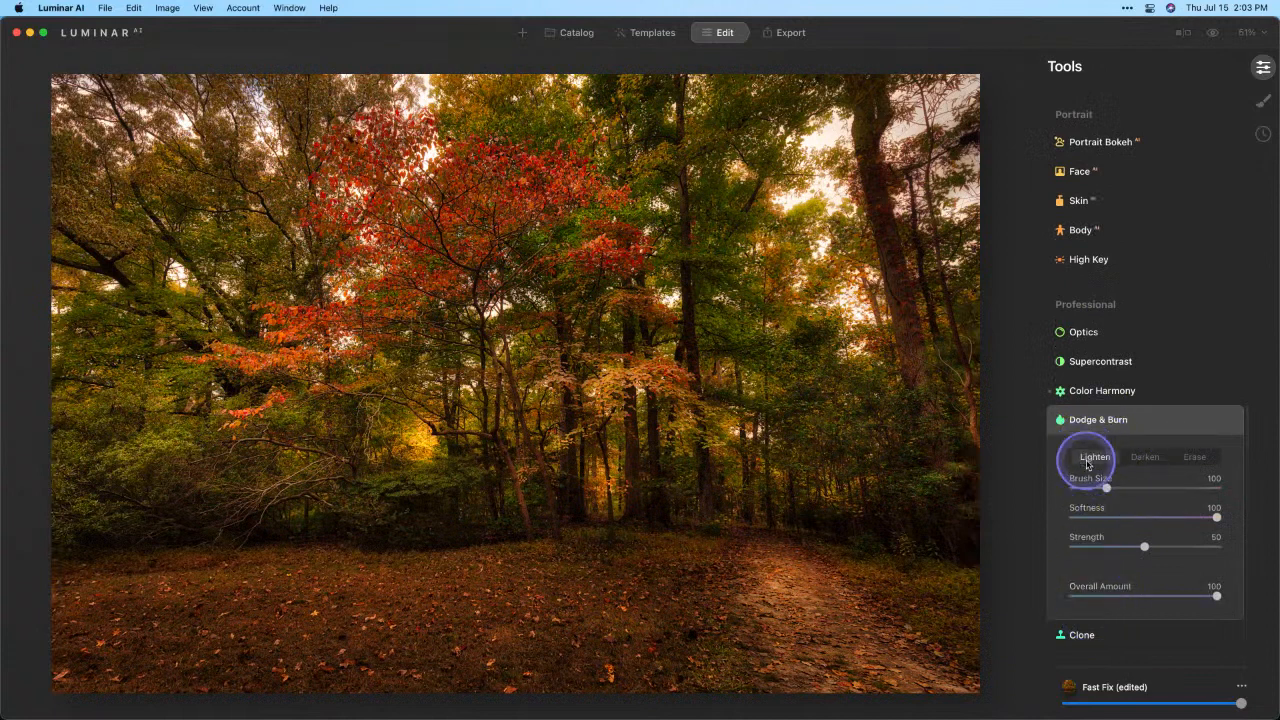
{"action": "left_click_drag", "start_coordinate": [1144, 548], "coordinate": [1093, 550]}
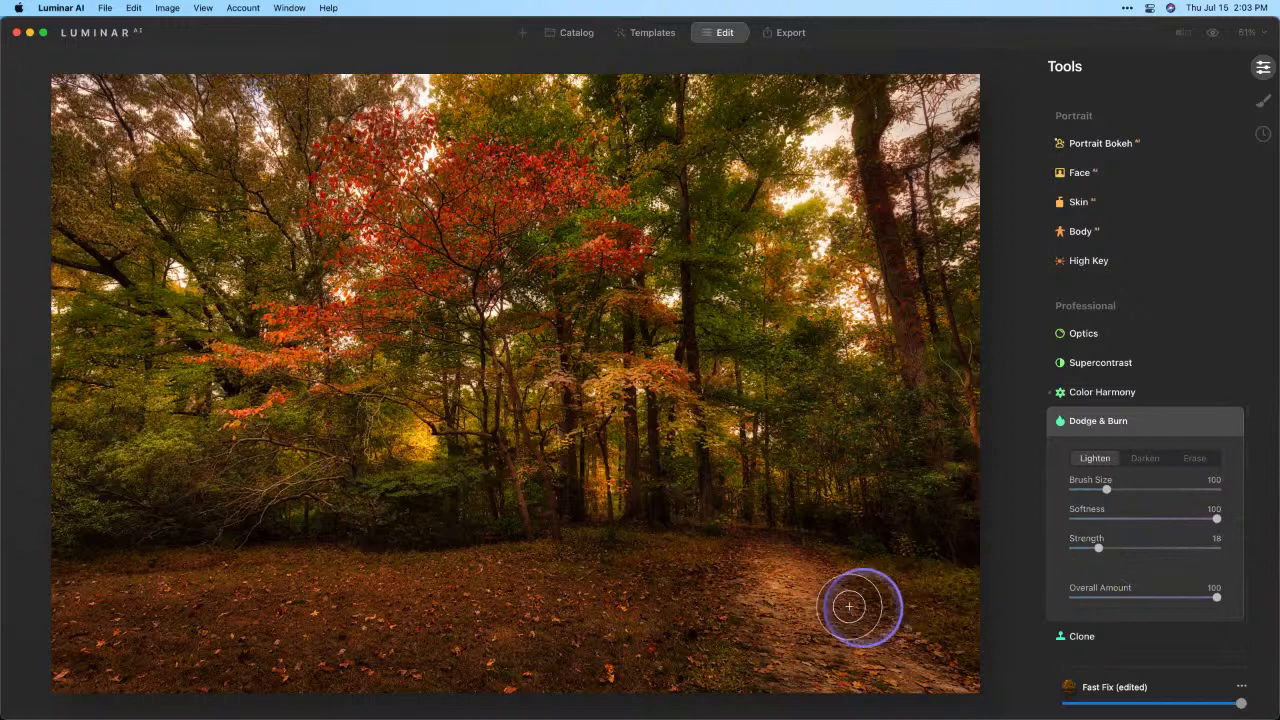
{"action": "key", "text": "bracketright"}
{"action": "key", "text": "bracketright"}
{"action": "key", "text": "bracketright"}
{"action": "key", "text": "bracketright"}
{"action": "key", "text": "bracketright"}
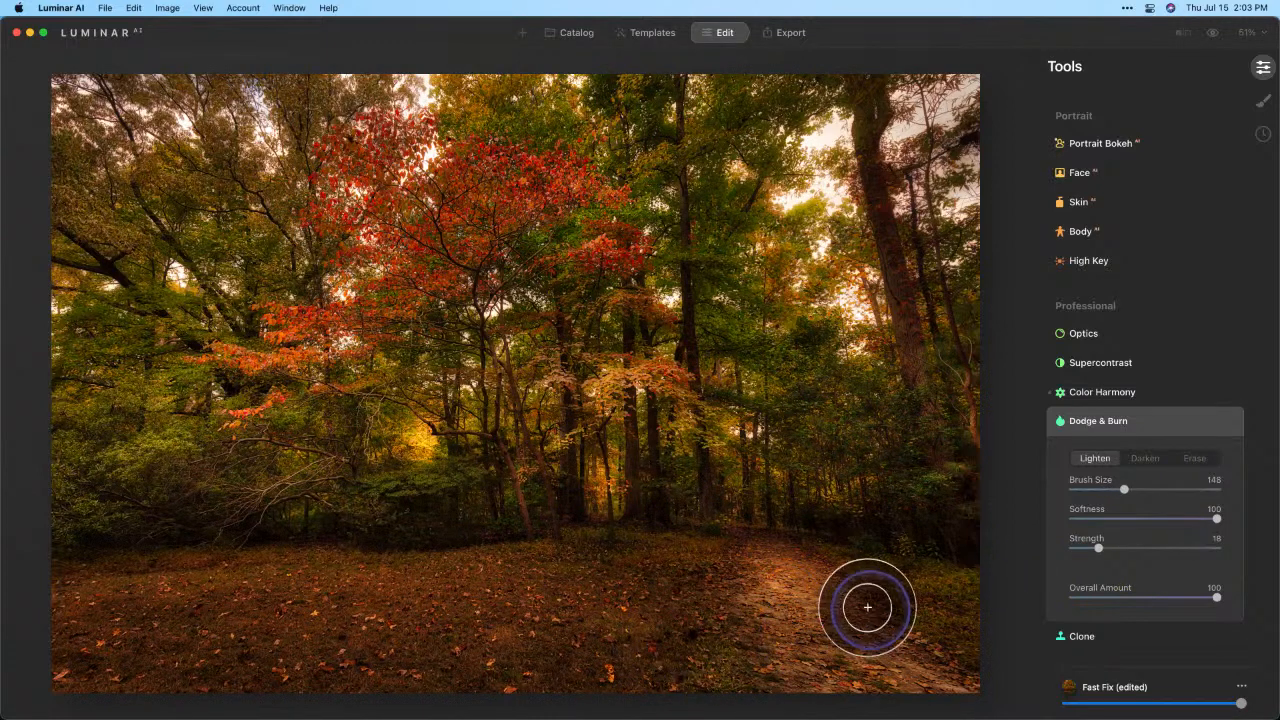
{"action": "key", "text": "bracketleft"}
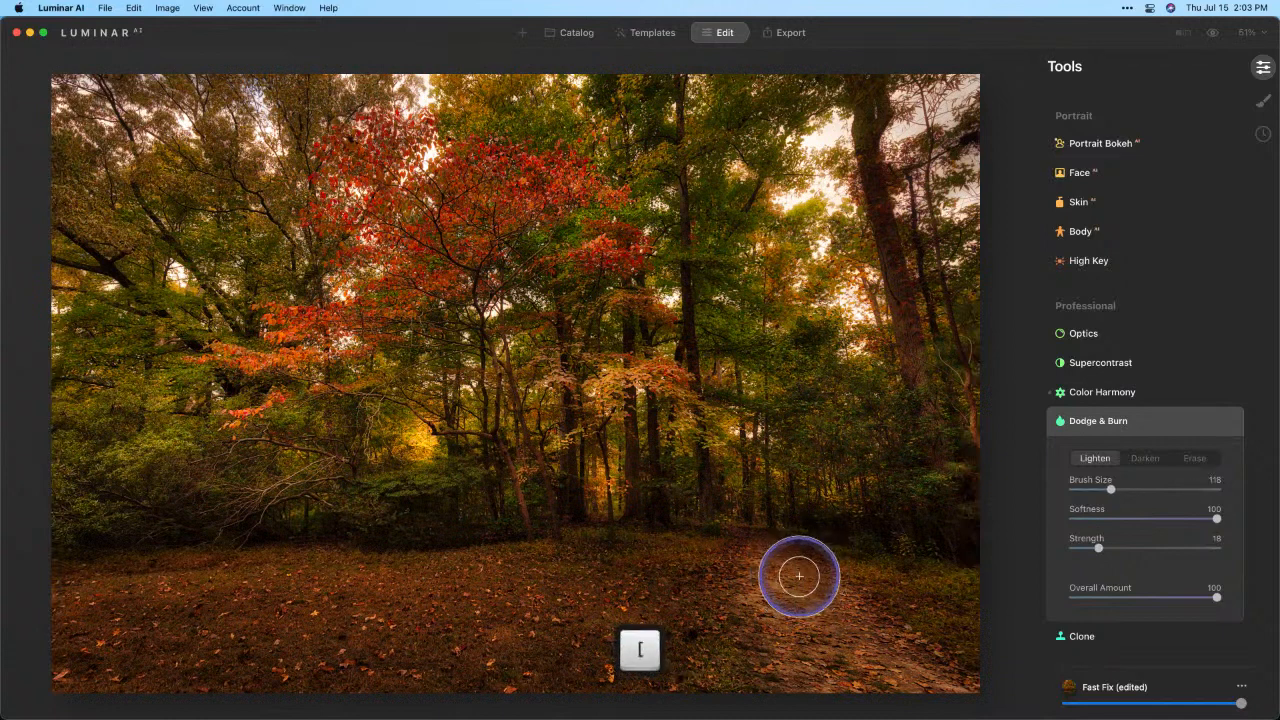
{"action": "key", "text": "bracketright"}
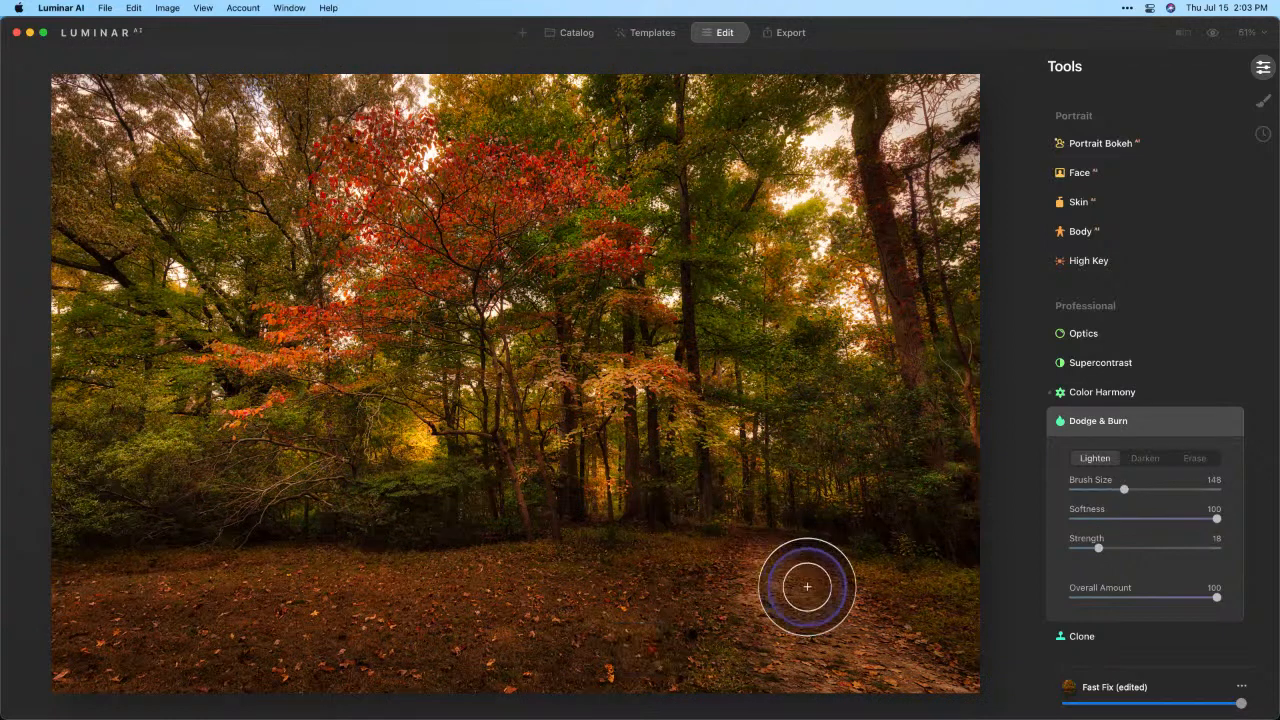
{"action": "mouse_move", "coordinate": [808, 588]}
{"action": "left_mouse_down"}
{"action": "mouse_move", "coordinate": [832, 662]}
{"action": "mouse_move", "coordinate": [916, 672]}
{"action": "left_mouse_up"}
{"action": "left_click_drag", "start_coordinate": [785, 557], "coordinate": [754, 535]}
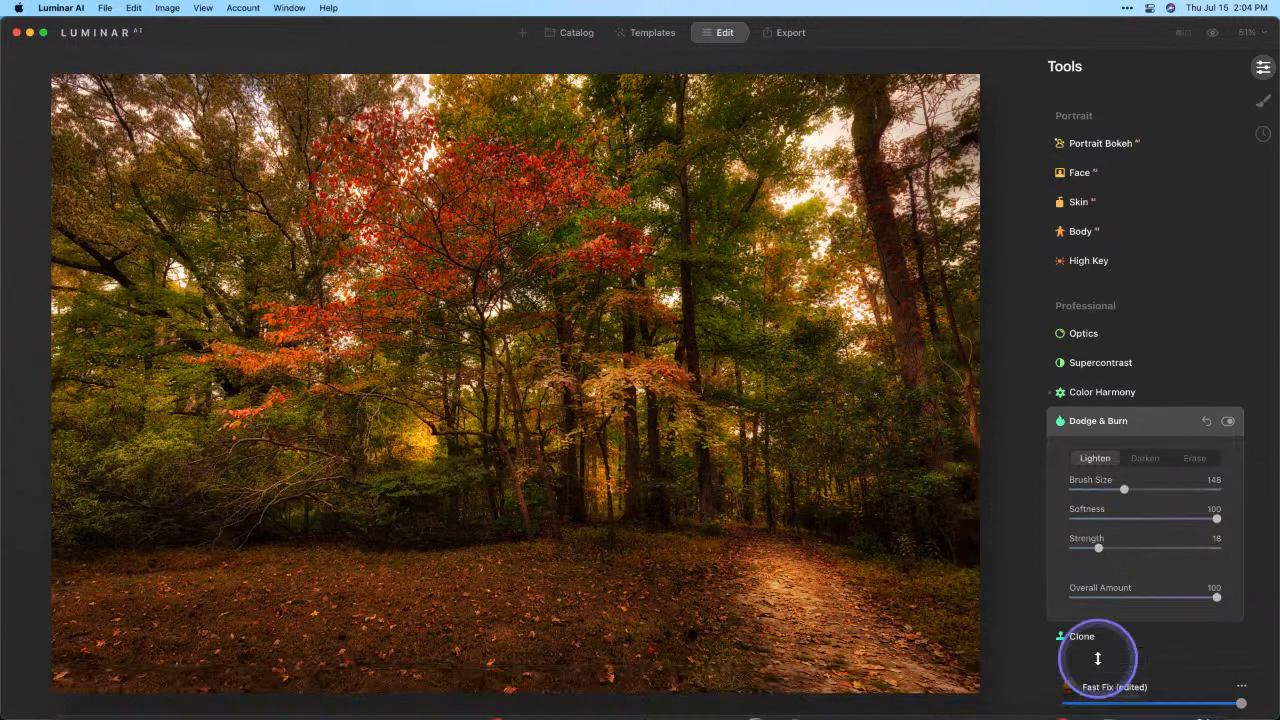
Reduce the Dodge & Burn Overall Amount to 87 and compare the photo with the tool off and on
{"action": "left_click_drag", "start_coordinate": [1214, 597], "coordinate": [1198, 600]}
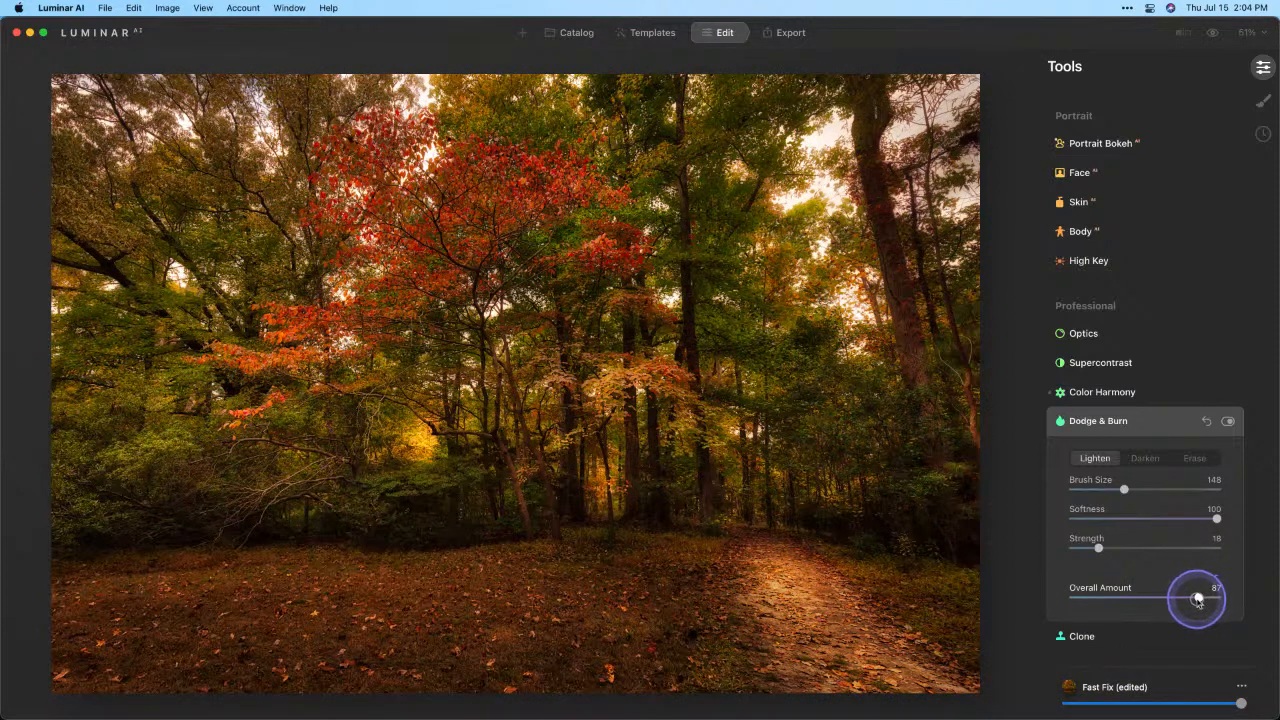
{"action": "left_click", "coordinate": [1228, 422]}
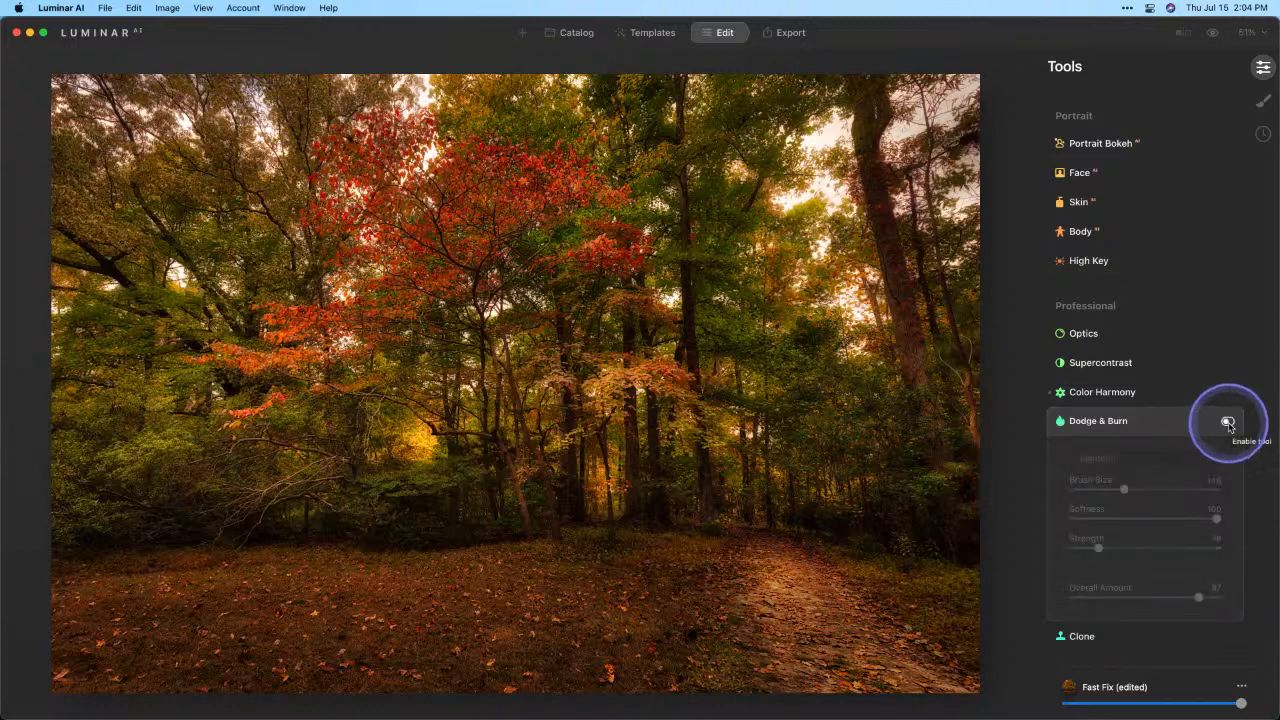
{"action": "left_click", "coordinate": [1228, 422]}
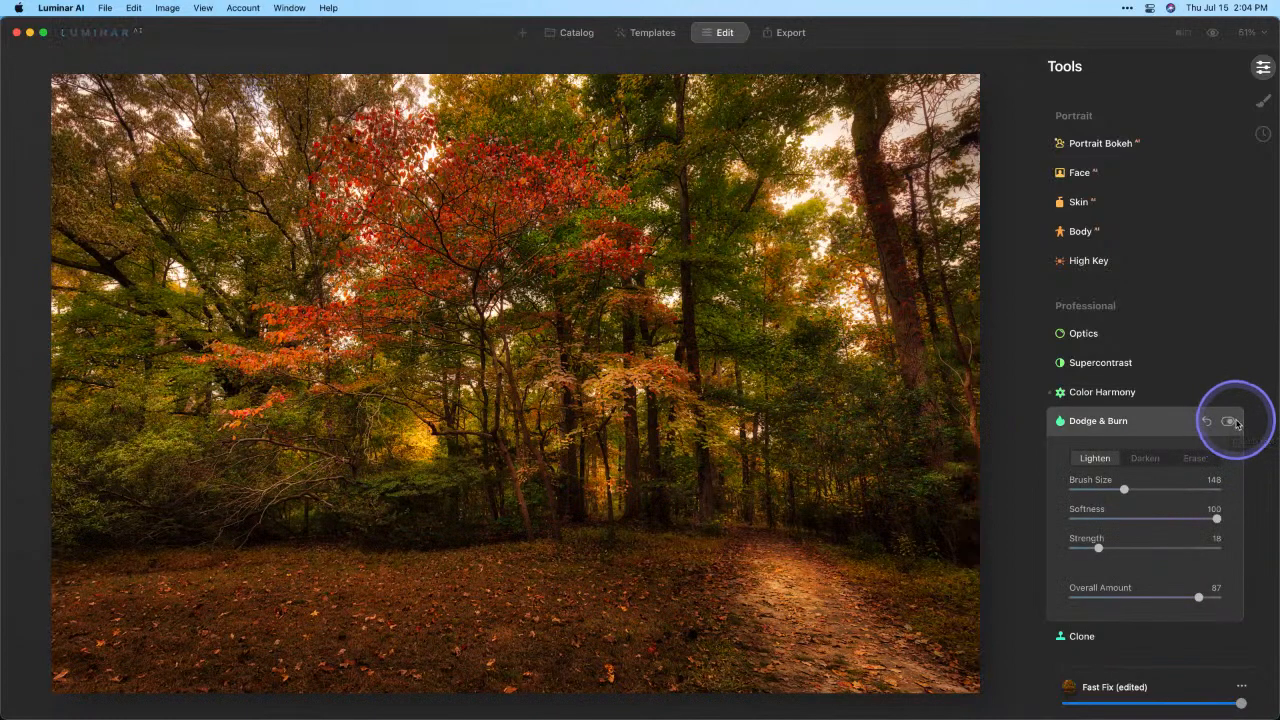
Add a dark vignette to the photo with its Amount set to -100
{"action": "left_click", "coordinate": [1150, 372]}
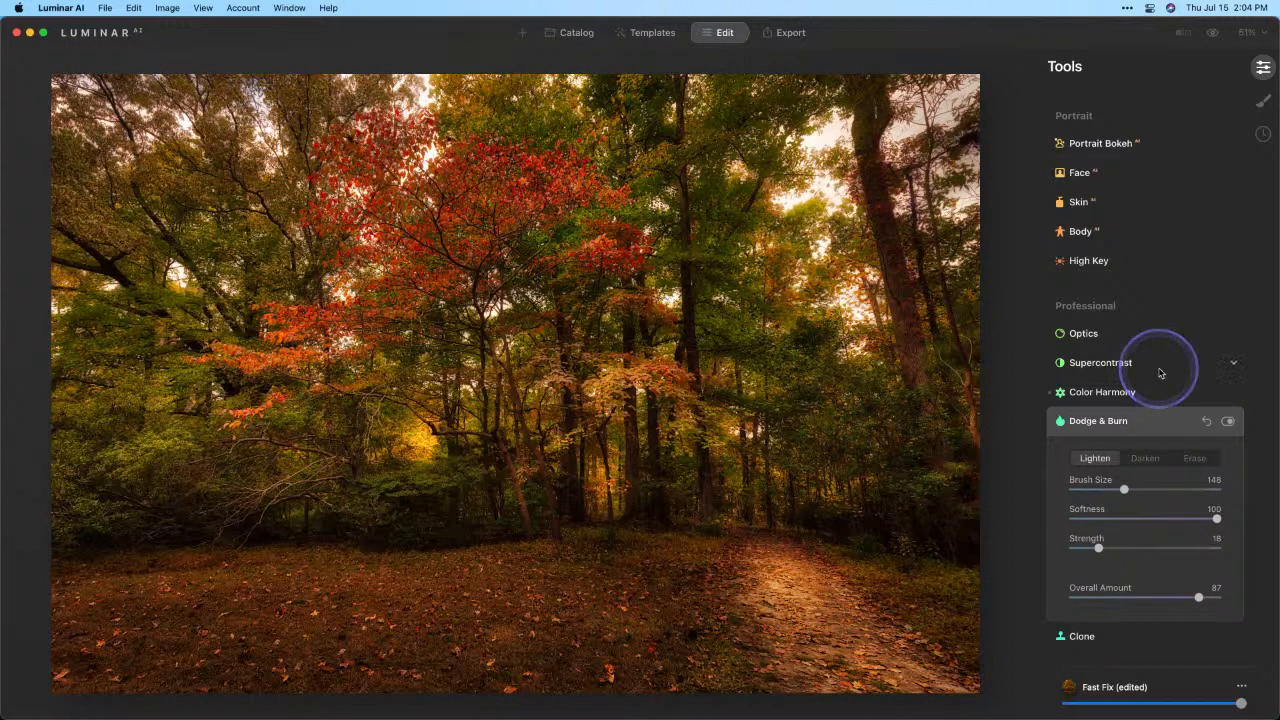
{"action": "scroll", "coordinate": [1160, 373], "scroll_direction": "up", "scroll_amount": 3}
{"action": "scroll", "coordinate": [1158, 372], "scroll_direction": "up", "scroll_amount": 6}
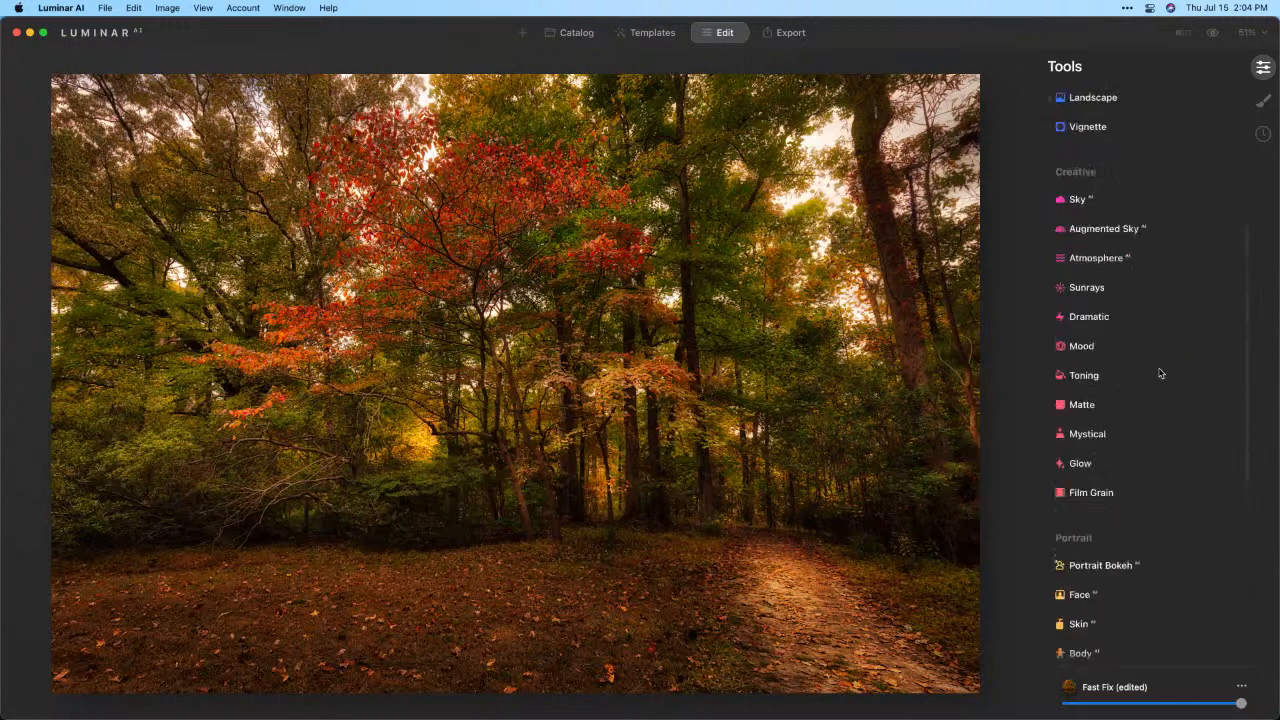
{"action": "left_click", "coordinate": [1092, 284]}
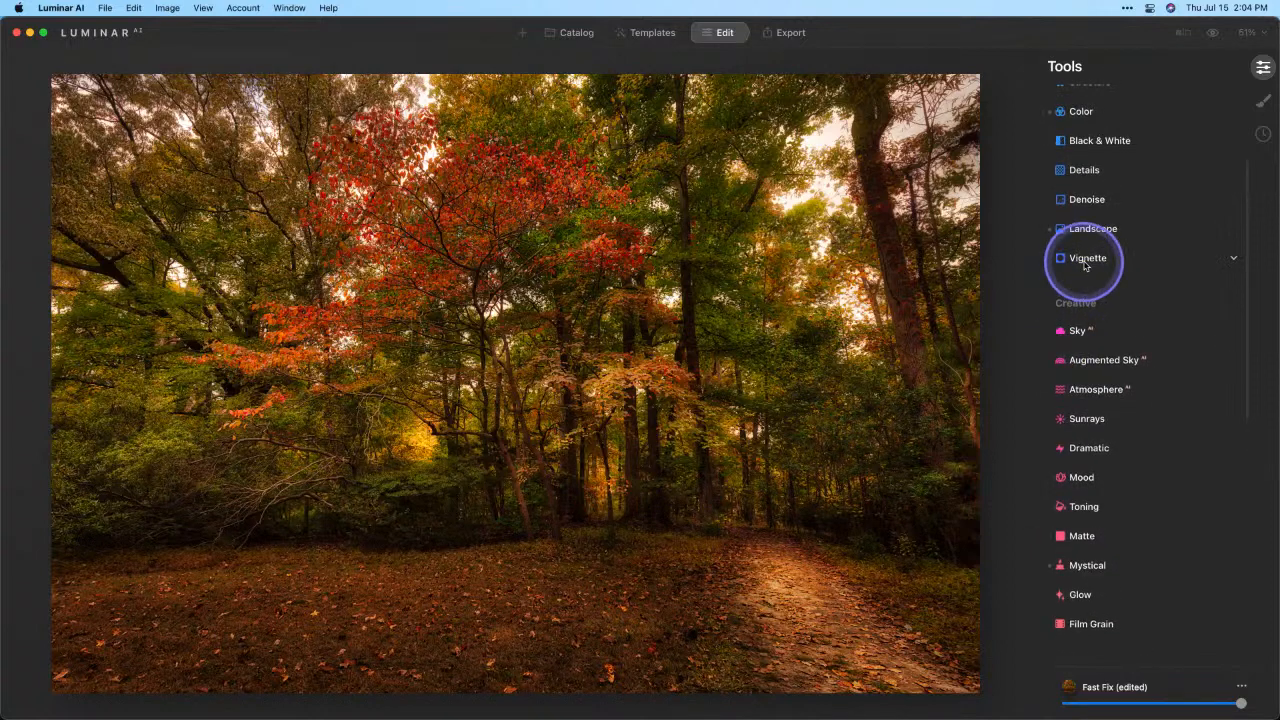
{"action": "left_click", "coordinate": [1084, 260]}
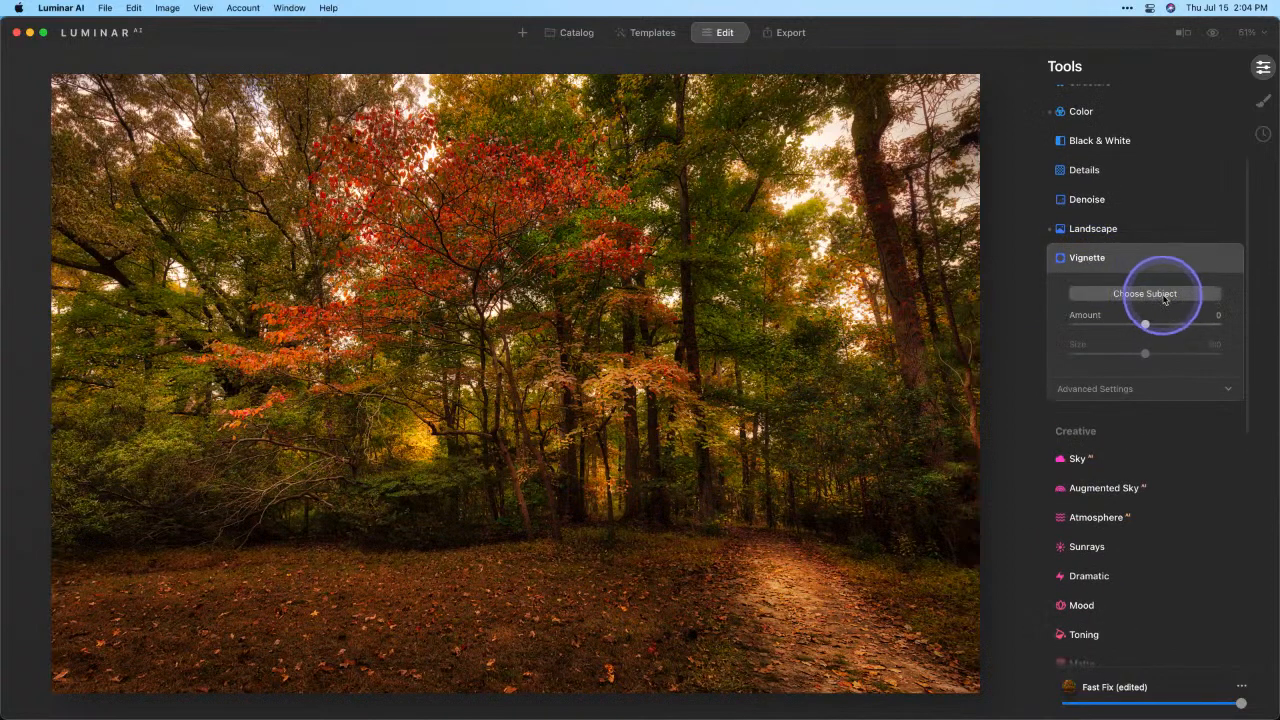
{"action": "left_click_drag", "start_coordinate": [1146, 323], "coordinate": [1031, 321]}
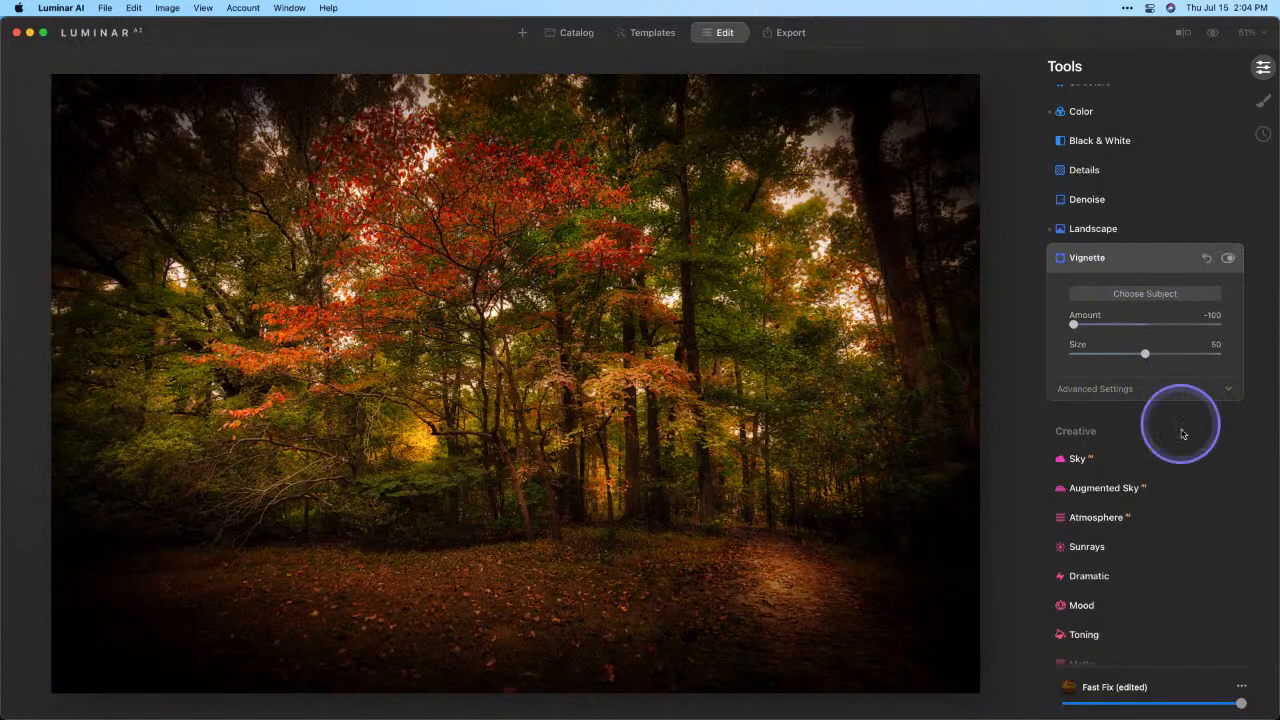
Set the vignette's Feather to 73 and Inner Light to 9 in its advanced settings
{"action": "left_click", "coordinate": [1147, 390]}
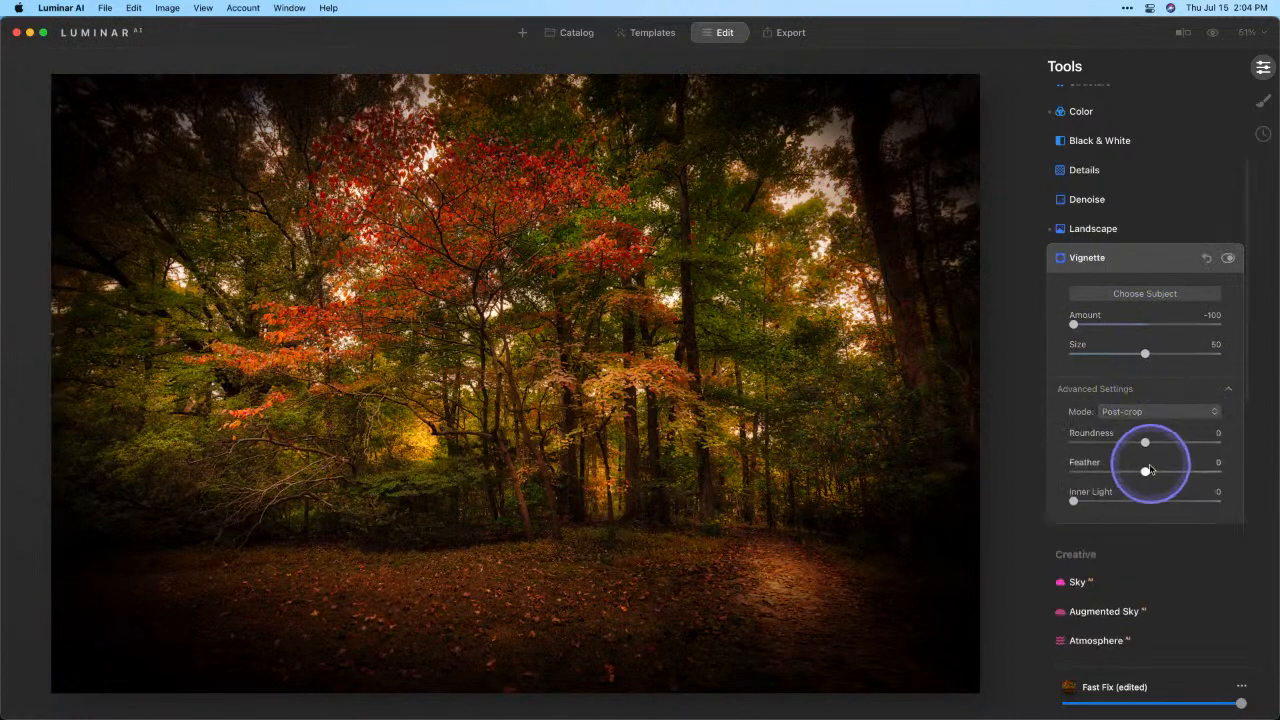
{"action": "left_click_drag", "start_coordinate": [1148, 473], "coordinate": [1203, 476]}
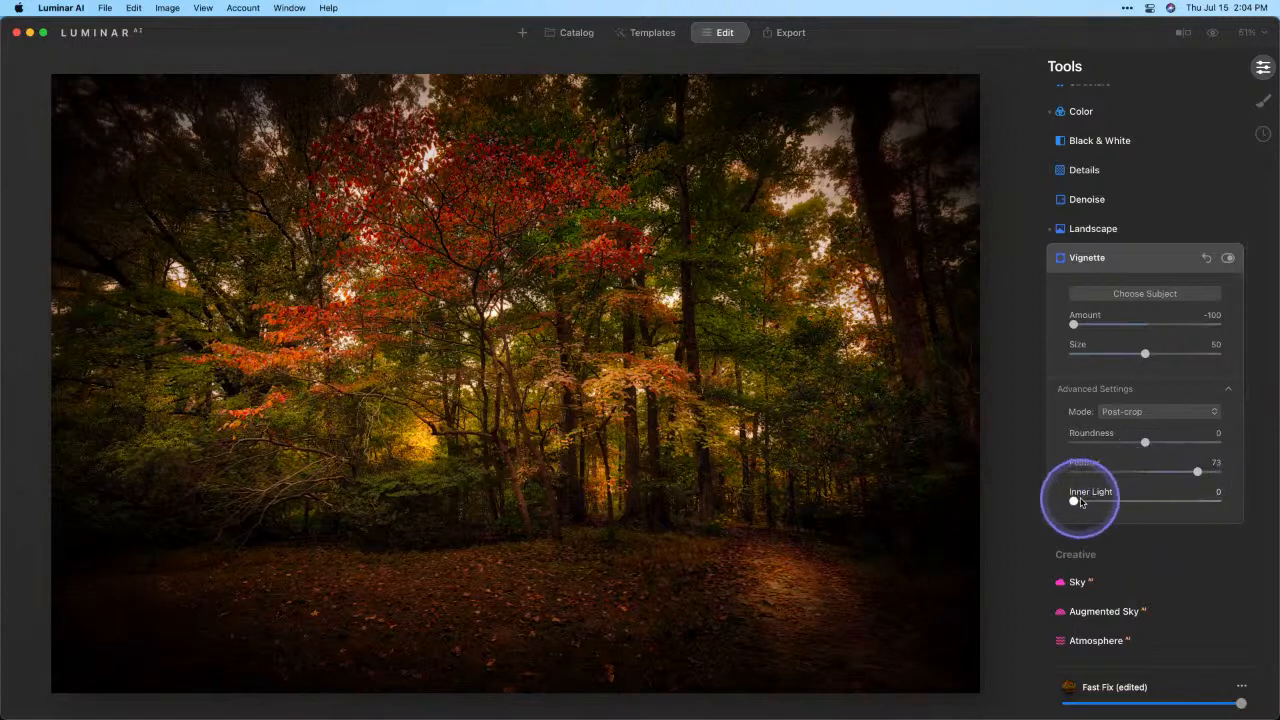
{"action": "left_click_drag", "start_coordinate": [1074, 500], "coordinate": [1088, 500]}
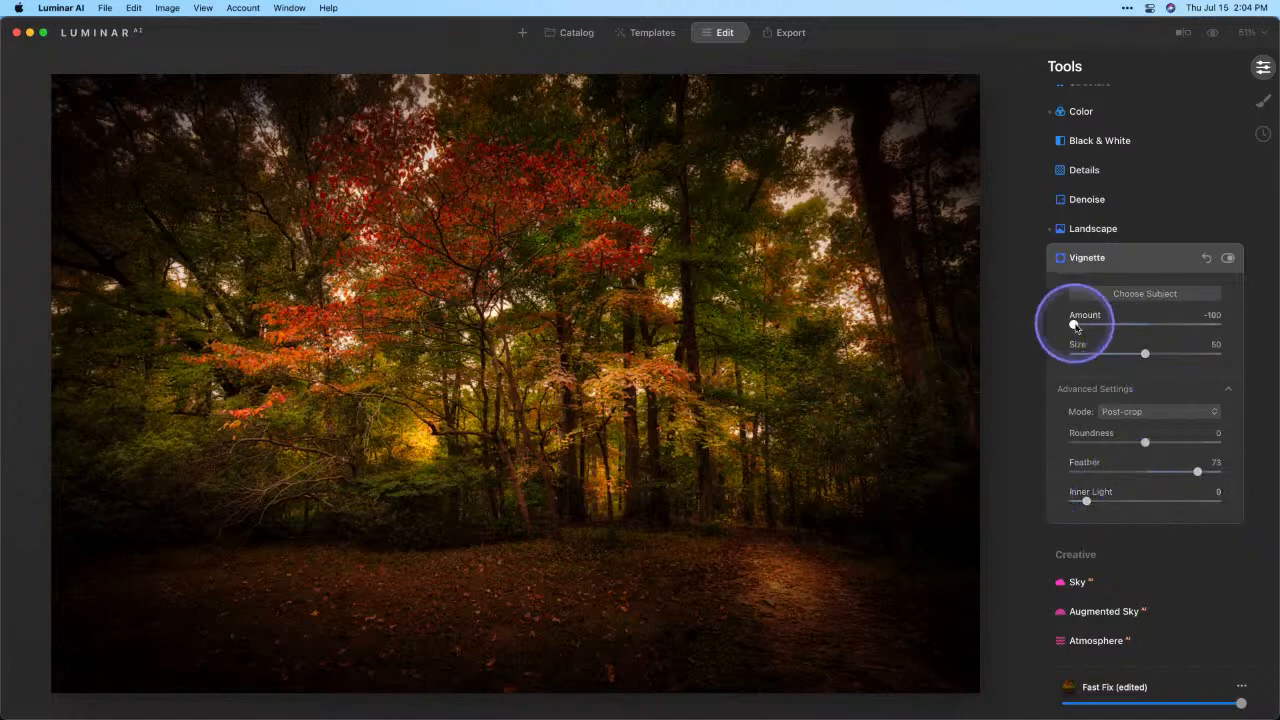
Weaken the vignette by setting its Amount to -66
{"action": "left_click_drag", "start_coordinate": [1075, 325], "coordinate": [1101, 332]}
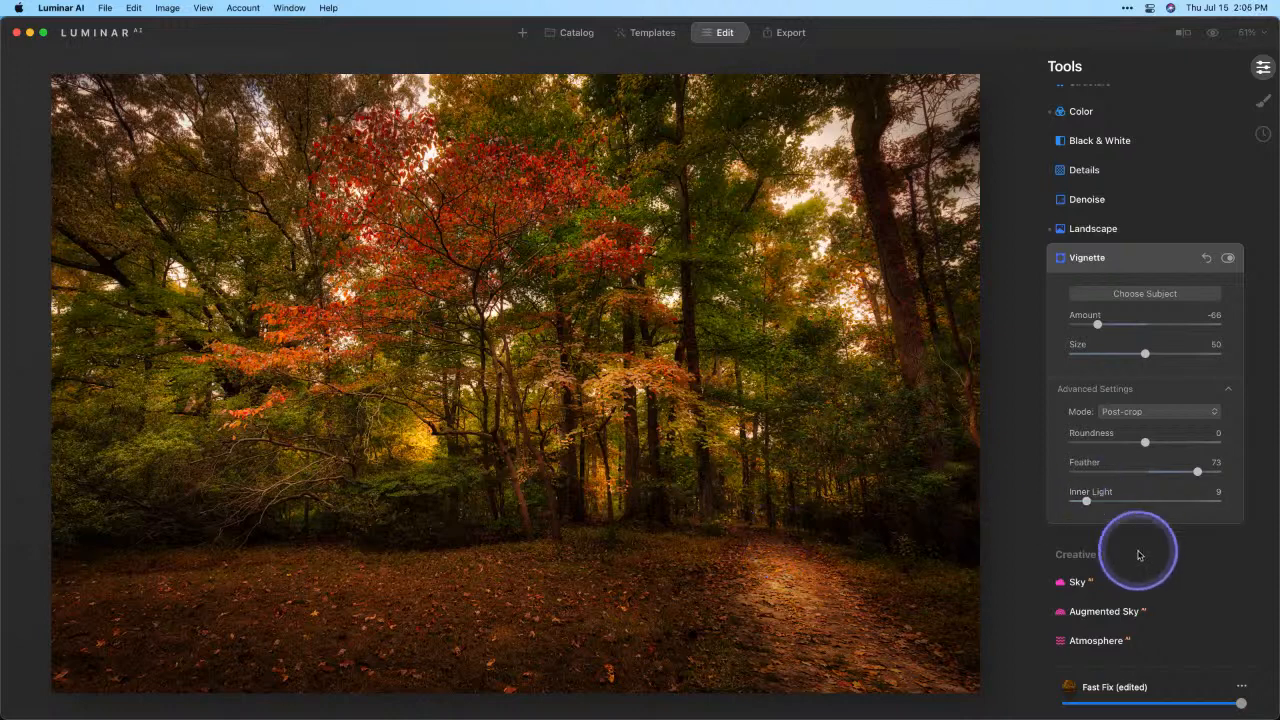
Add Sunrays with Amount 74 and place the sun center in the bright canopy gap beside the large dark trunk above the path
{"action": "scroll", "coordinate": [1138, 550], "scroll_direction": "down", "scroll_amount": 2}
{"action": "left_click", "coordinate": [1100, 573]}
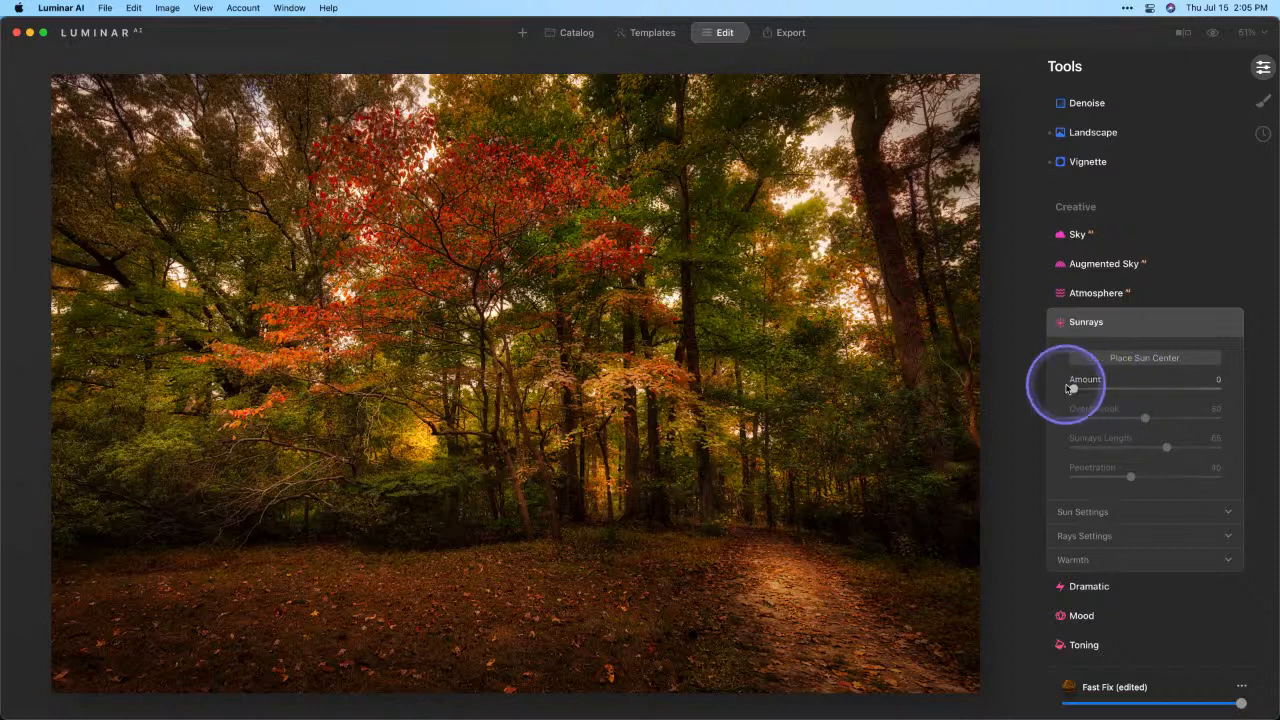
{"action": "left_click_drag", "start_coordinate": [1074, 393], "coordinate": [1188, 391]}
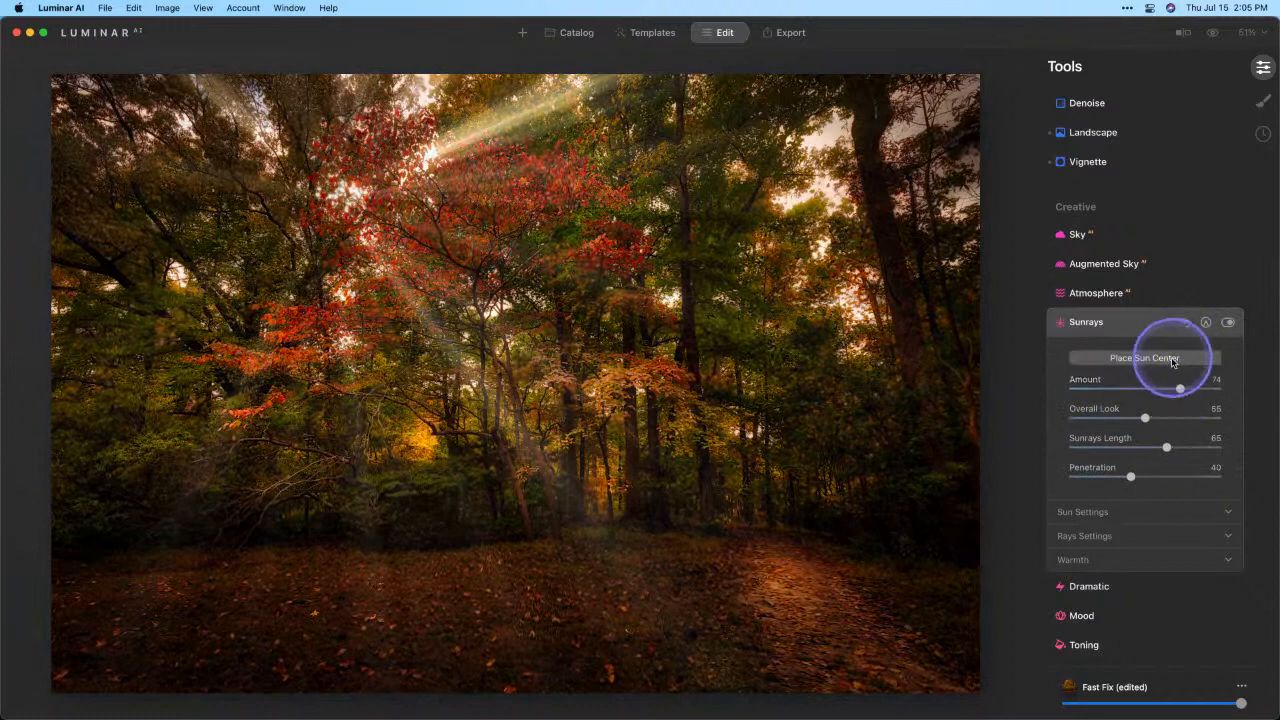
{"action": "left_click", "coordinate": [1166, 358]}
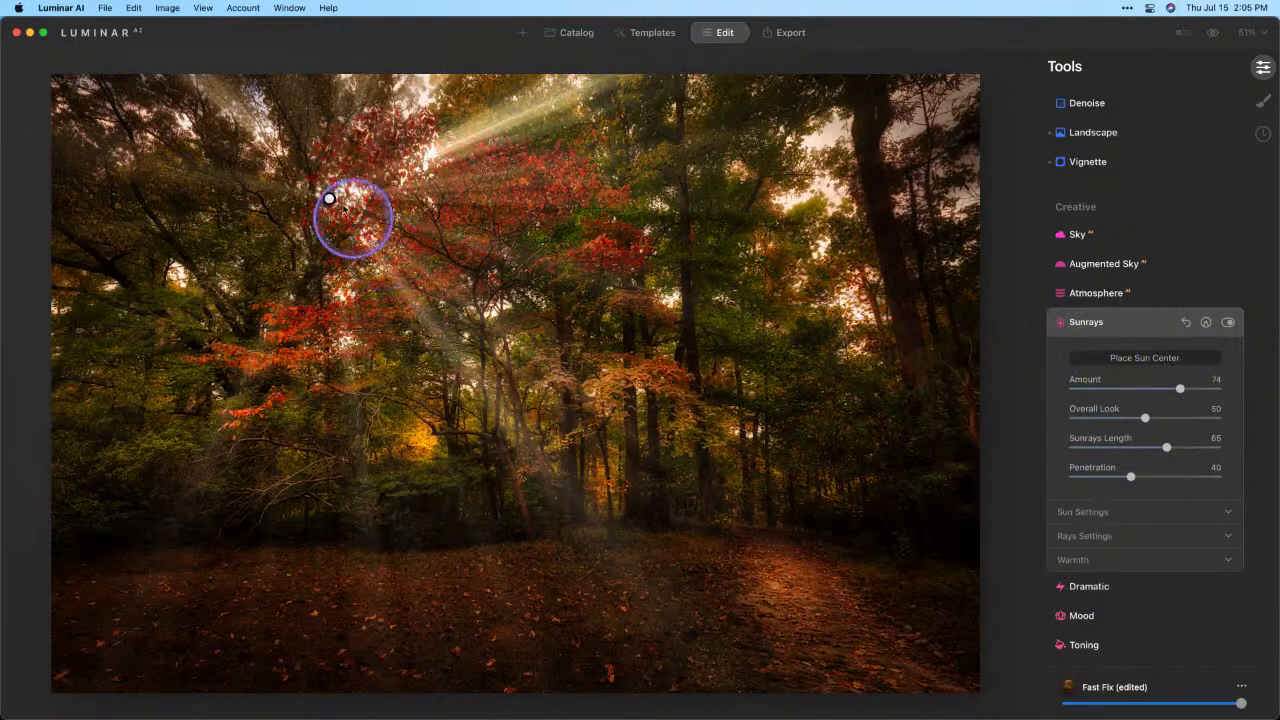
{"action": "mouse_move", "coordinate": [329, 198]}
{"action": "left_mouse_down"}
{"action": "mouse_move", "coordinate": [750, 210]}
{"action": "mouse_move", "coordinate": [780, 200]}
{"action": "mouse_move", "coordinate": [777, 171]}
{"action": "mouse_move", "coordinate": [808, 165]}
{"action": "mouse_move", "coordinate": [766, 183]}
{"action": "mouse_move", "coordinate": [789, 172]}
{"action": "mouse_move", "coordinate": [803, 183]}
{"action": "mouse_move", "coordinate": [786, 180]}
{"action": "mouse_move", "coordinate": [795, 218]}
{"action": "mouse_move", "coordinate": [790, 156]}
{"action": "mouse_move", "coordinate": [816, 163]}
{"action": "left_mouse_up"}
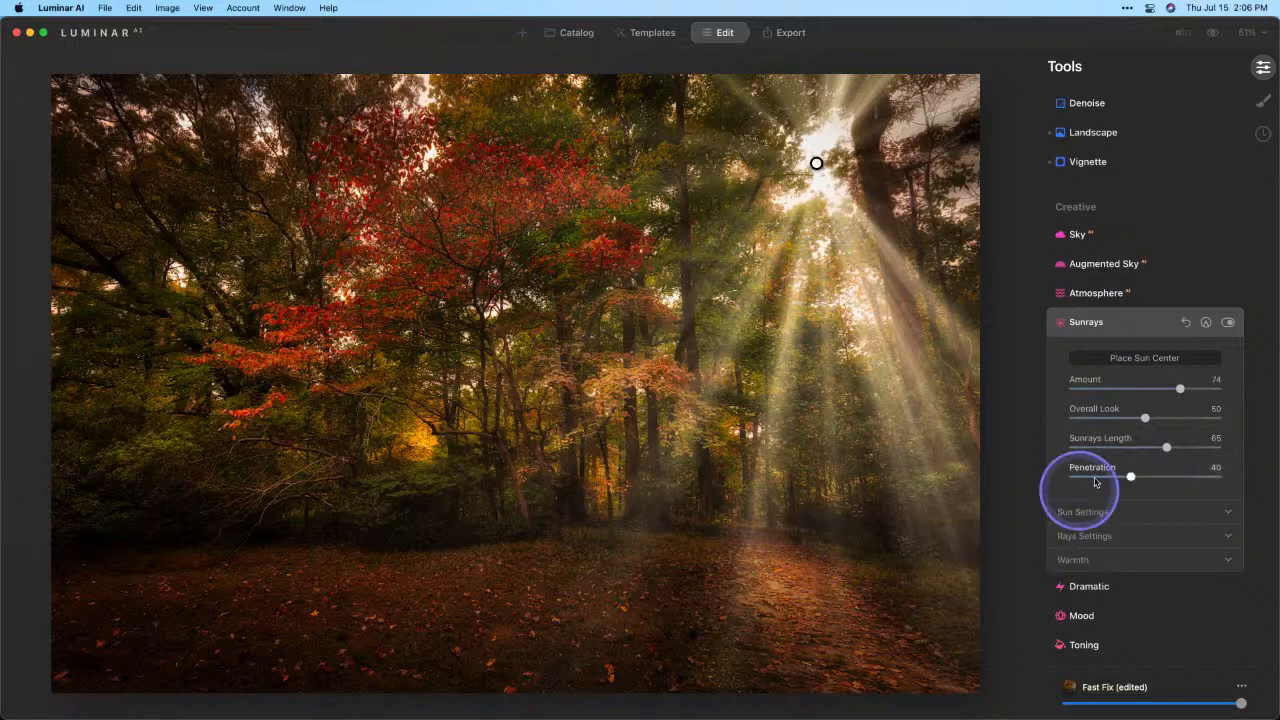
Set Sun Radius and Sun Glow Radius to 0 and Sun Glow Amount to 26, shifting the sun center slightly towards the large trunk
{"action": "scroll", "coordinate": [1103, 466], "scroll_direction": "down", "scroll_amount": 5}
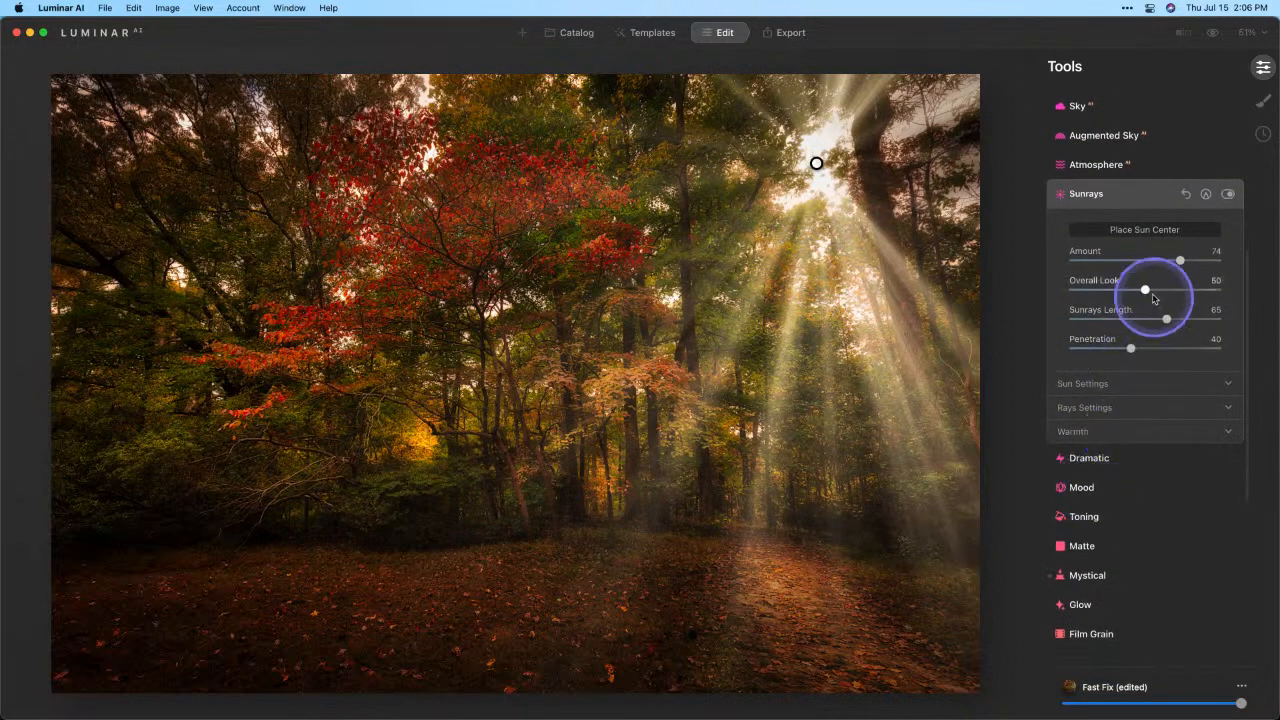
{"action": "left_click", "coordinate": [1112, 383]}
{"action": "left_click", "coordinate": [1133, 509]}
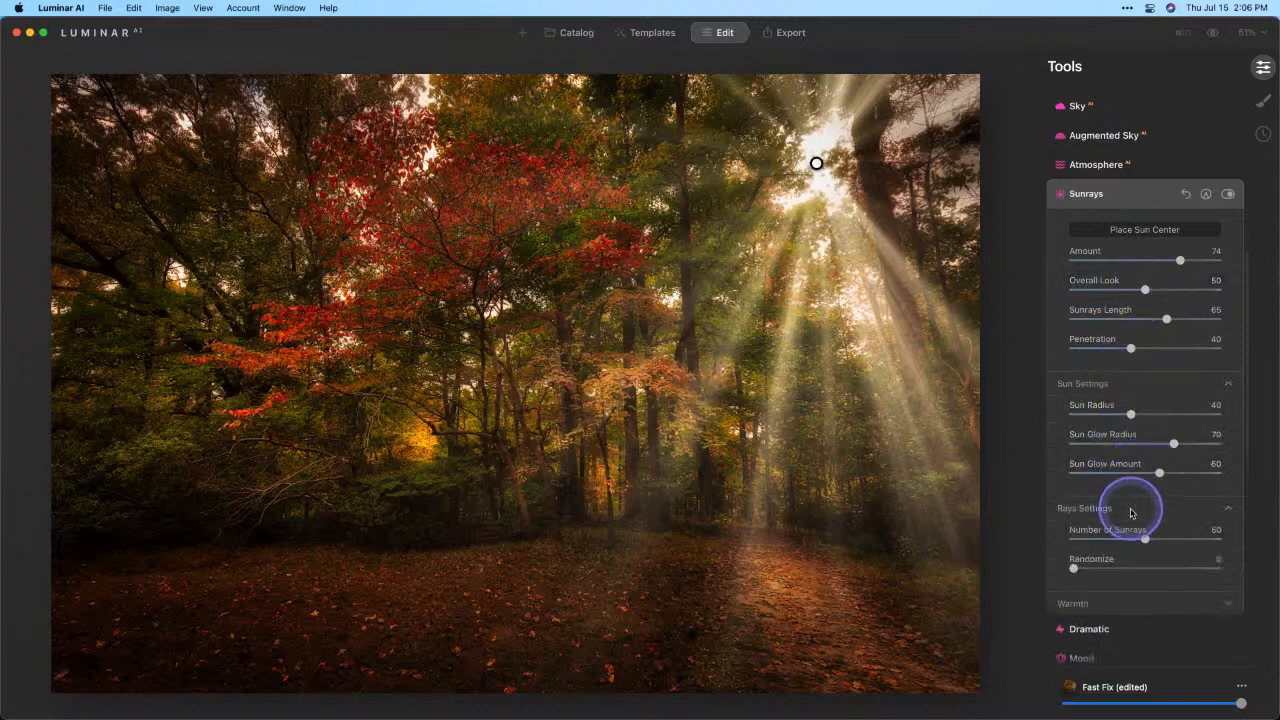
{"action": "scroll", "coordinate": [1123, 480], "scroll_direction": "down", "scroll_amount": 3}
{"action": "left_click", "coordinate": [1104, 510]}
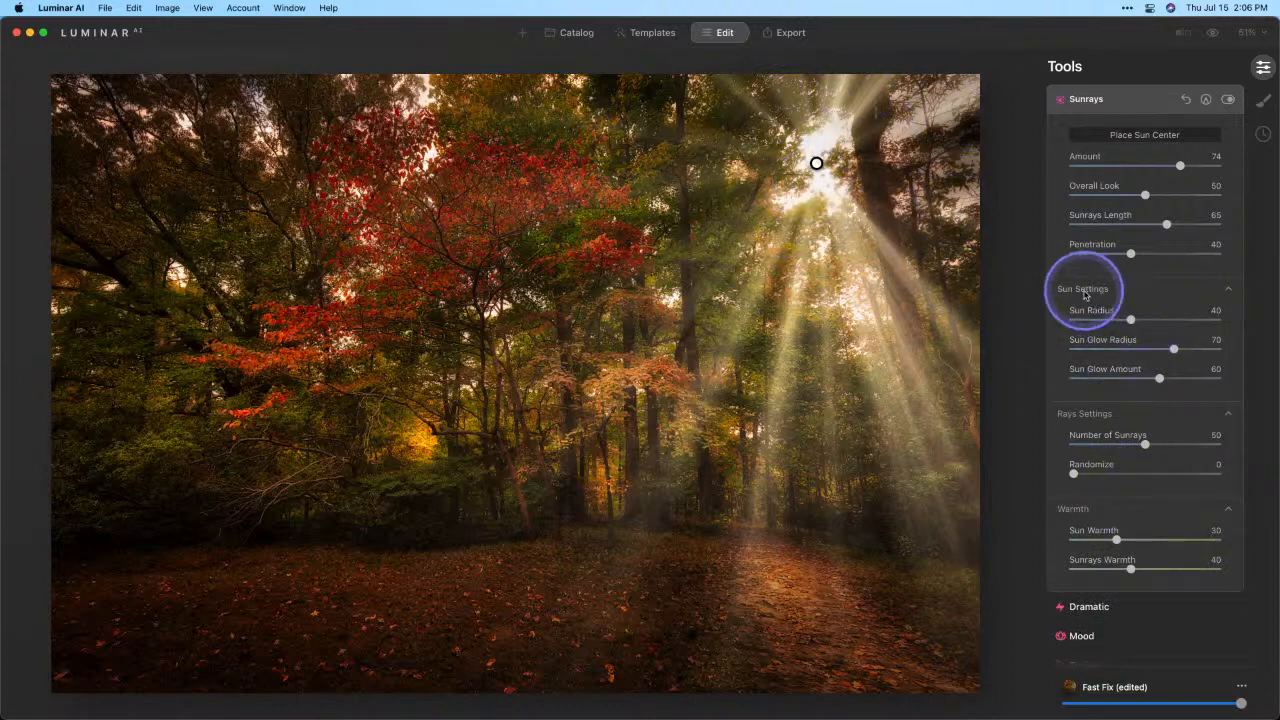
{"action": "left_click_drag", "start_coordinate": [1129, 320], "coordinate": [1044, 325]}
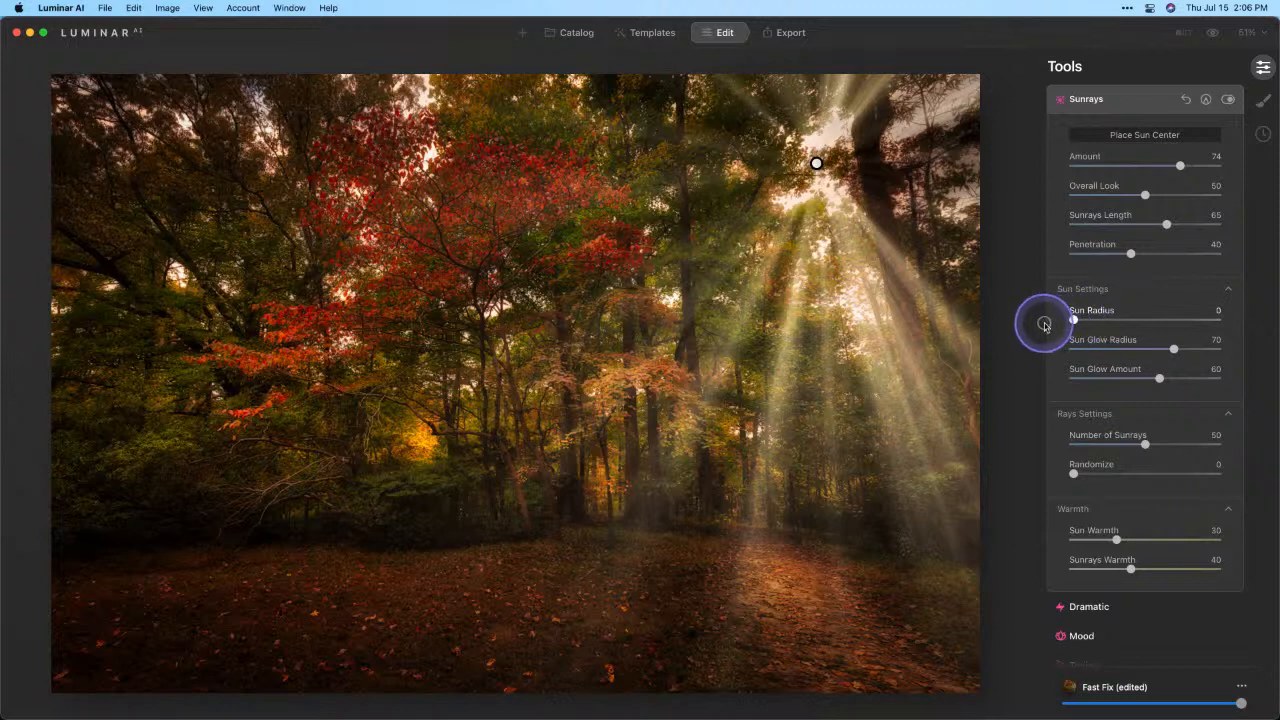
{"action": "left_click_drag", "start_coordinate": [1165, 345], "coordinate": [1020, 346]}
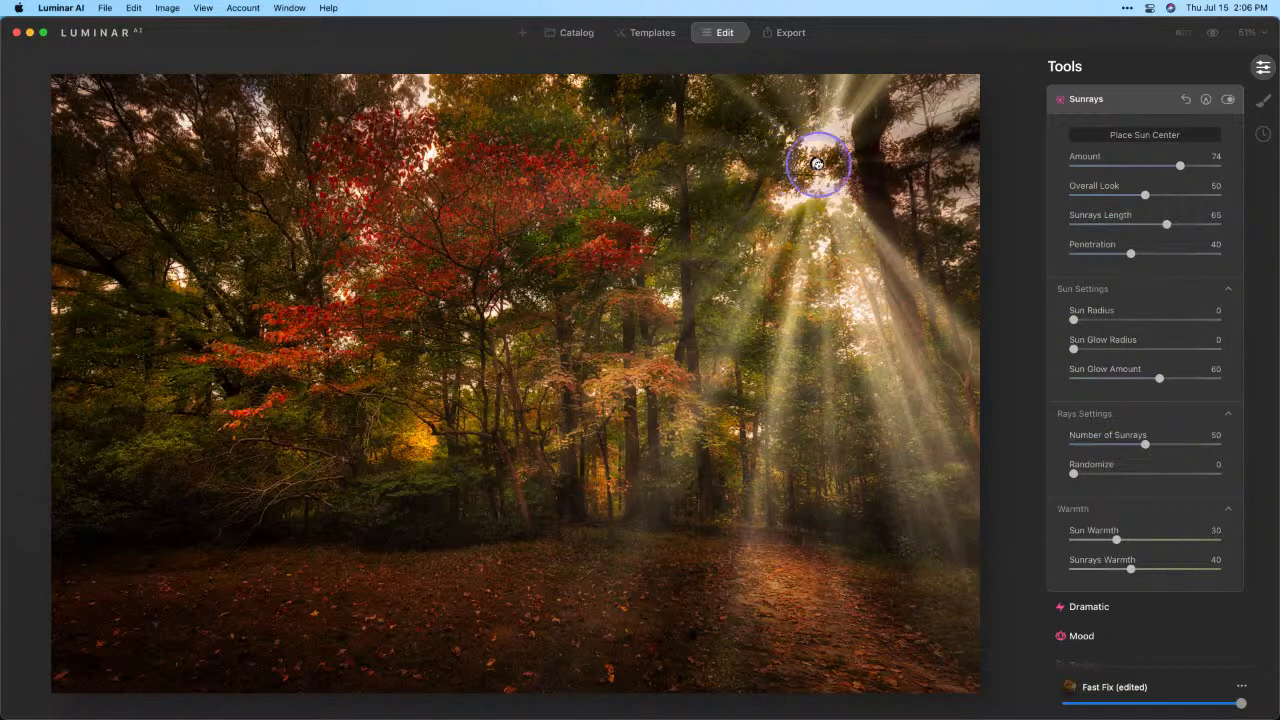
{"action": "left_click_drag", "start_coordinate": [811, 165], "coordinate": [823, 158]}
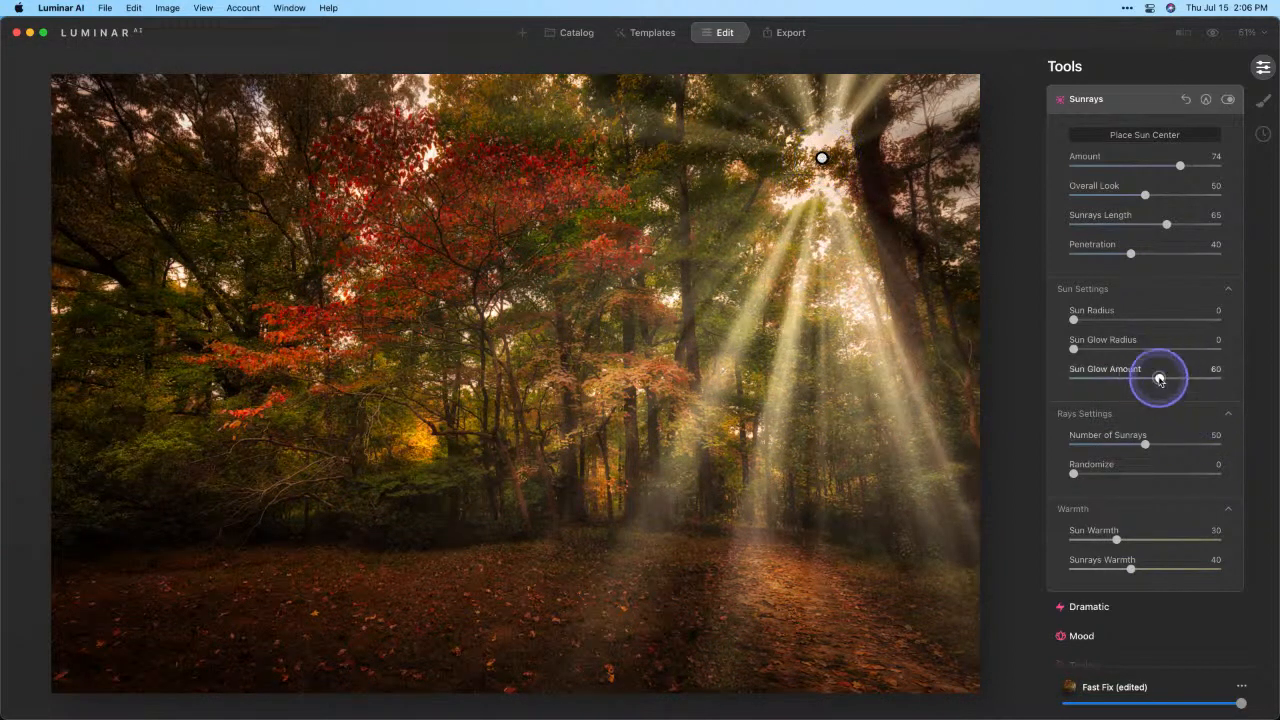
{"action": "left_click_drag", "start_coordinate": [1159, 378], "coordinate": [1107, 381]}
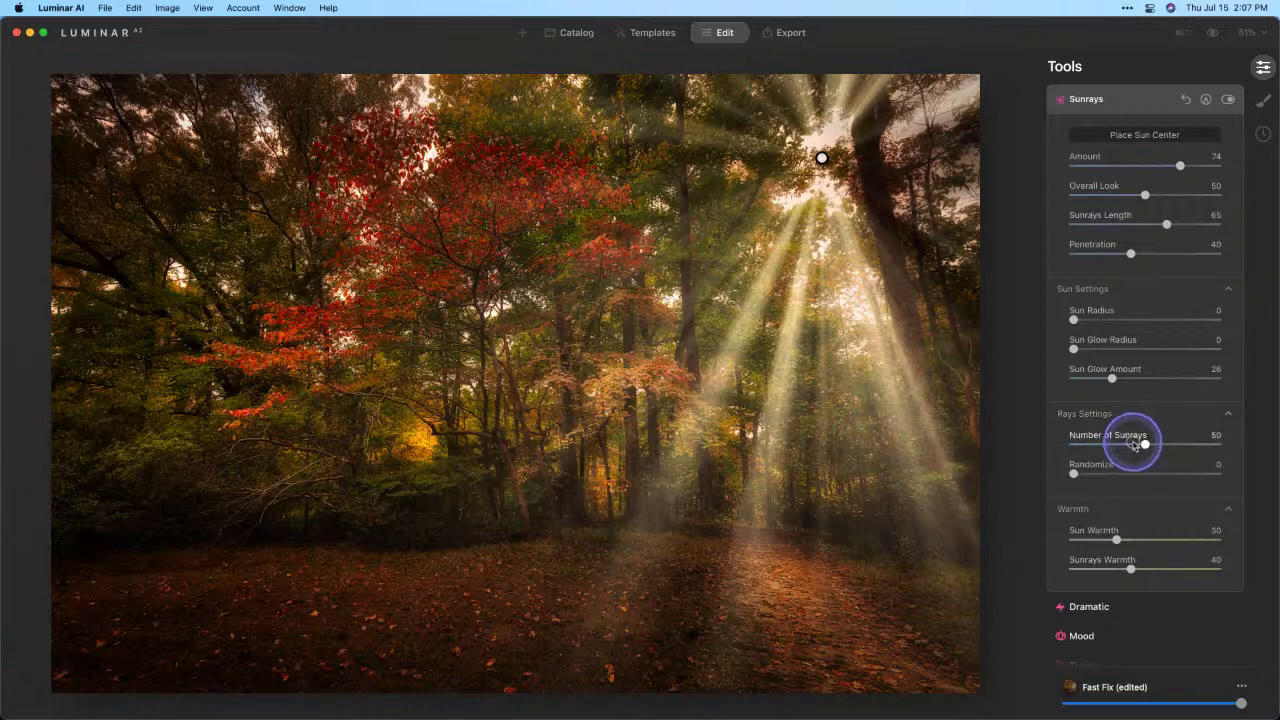
Set the Number of Sunrays to 15, Sun Warmth to 14 and Sunrays Warmth to 46
{"action": "left_click_drag", "start_coordinate": [1131, 446], "coordinate": [1099, 451]}
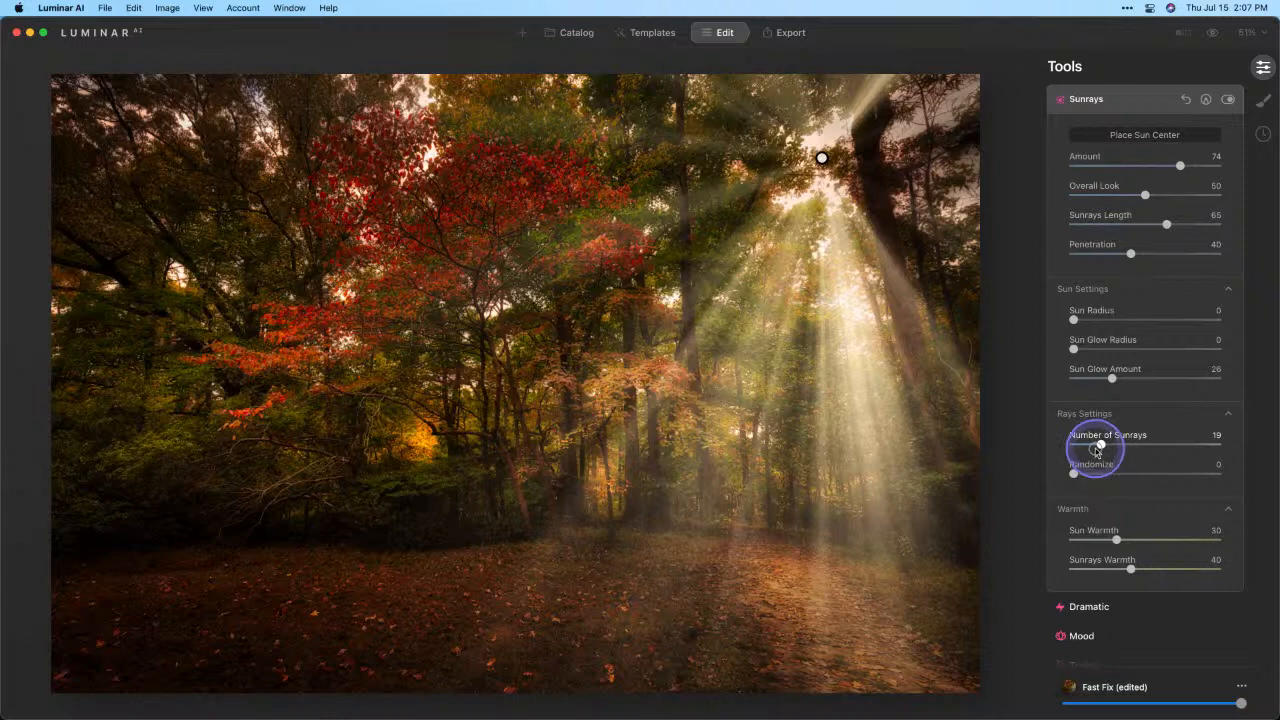
{"action": "left_click_drag", "start_coordinate": [1096, 451], "coordinate": [1090, 452]}
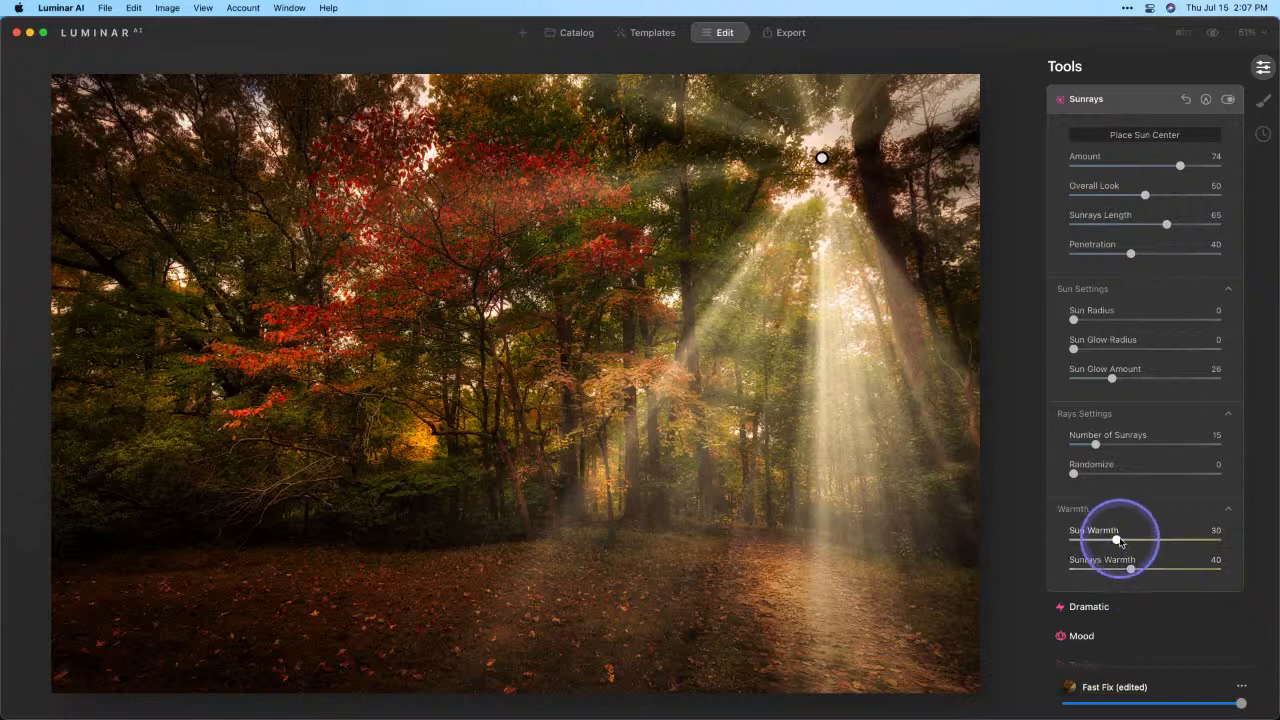
{"action": "left_click_drag", "start_coordinate": [1118, 540], "coordinate": [1097, 541]}
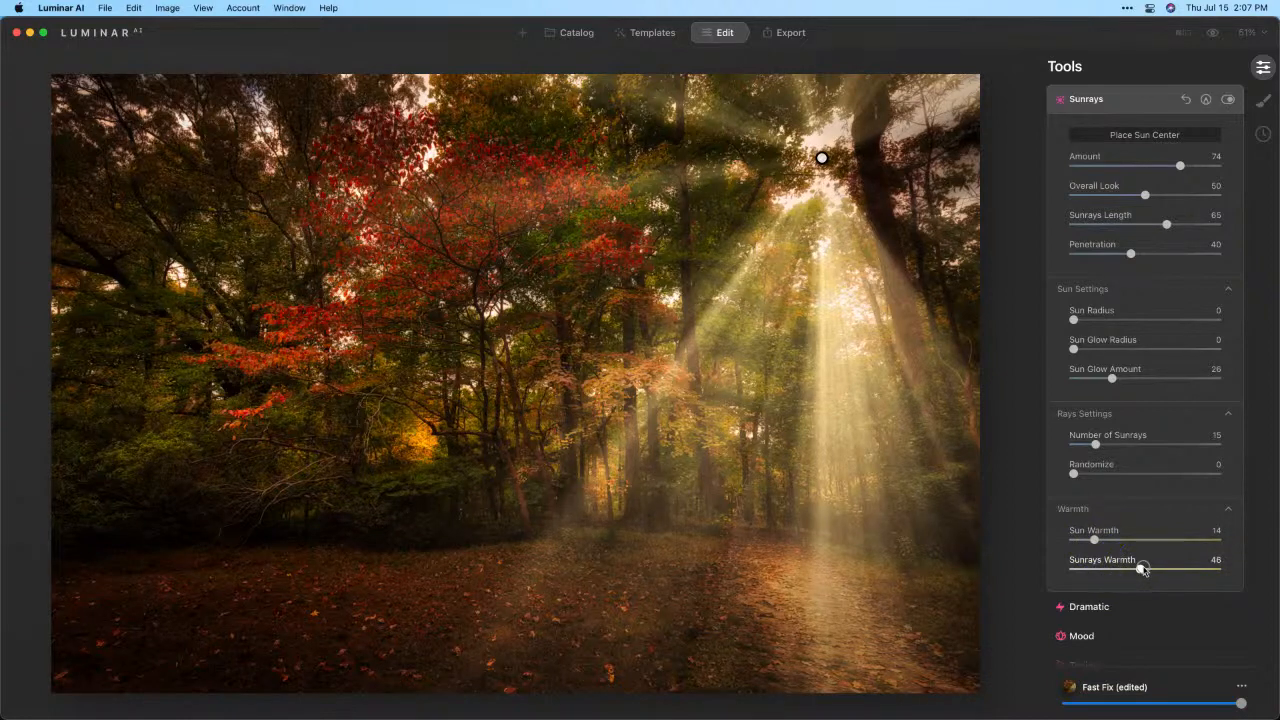
Soften the rays with Overall Look 58, Sunrays Length 53, Penetration 27 and Amount 51
{"action": "scroll", "coordinate": [1140, 572], "scroll_direction": "up", "scroll_amount": 1}
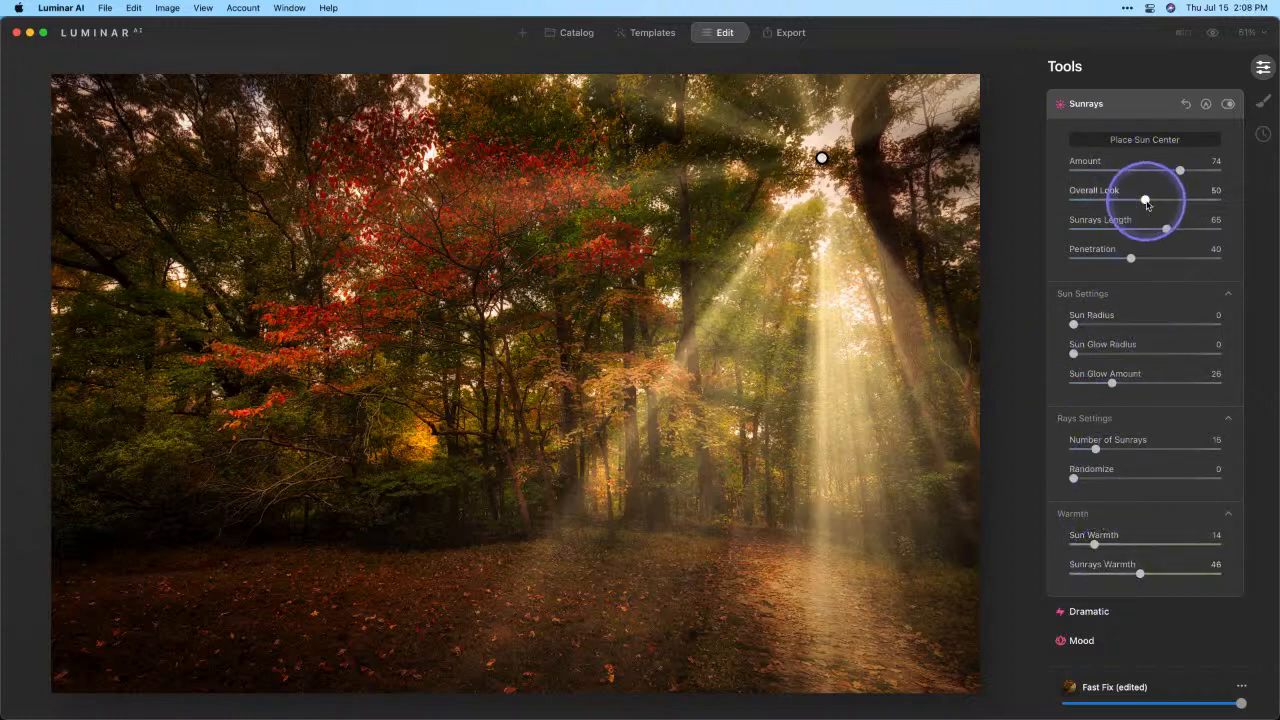
{"action": "left_click_drag", "start_coordinate": [1145, 200], "coordinate": [1150, 236]}
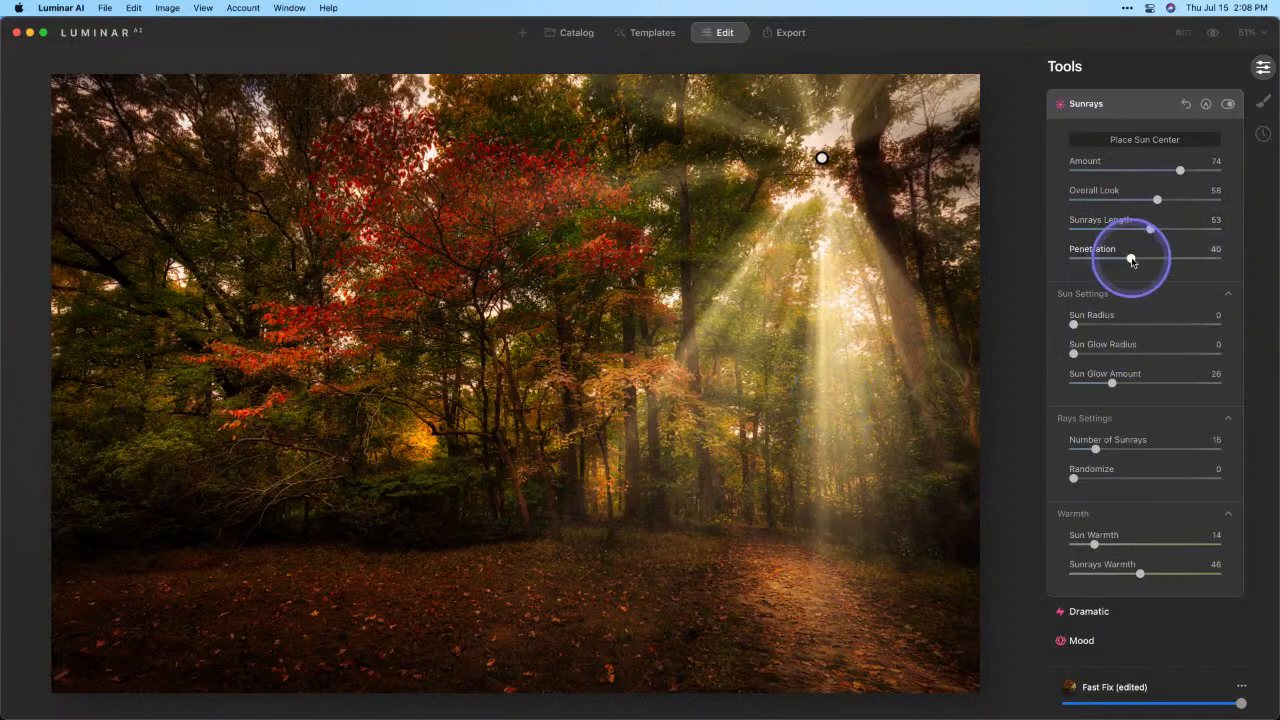
{"action": "mouse_move", "coordinate": [1131, 259]}
{"action": "left_mouse_down"}
{"action": "mouse_move", "coordinate": [1101, 261]}
{"action": "mouse_move", "coordinate": [1113, 257]}
{"action": "left_mouse_up"}
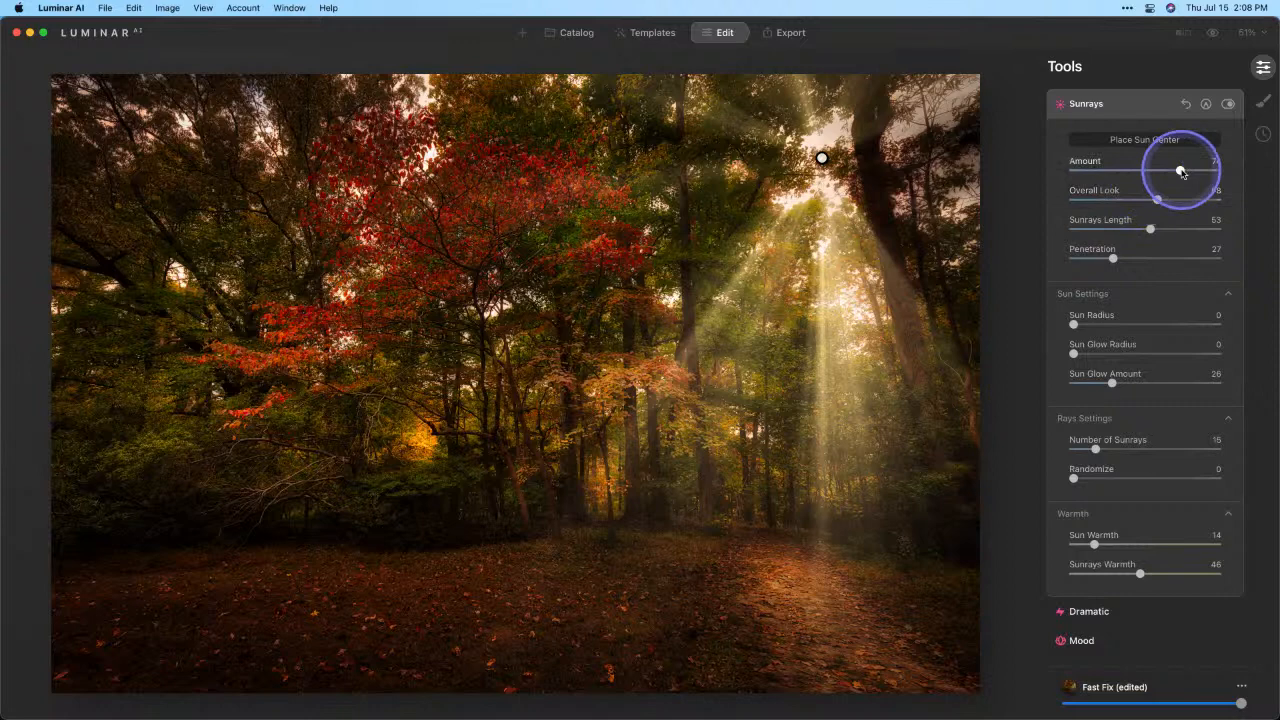
{"action": "left_click_drag", "start_coordinate": [1181, 172], "coordinate": [1147, 170]}
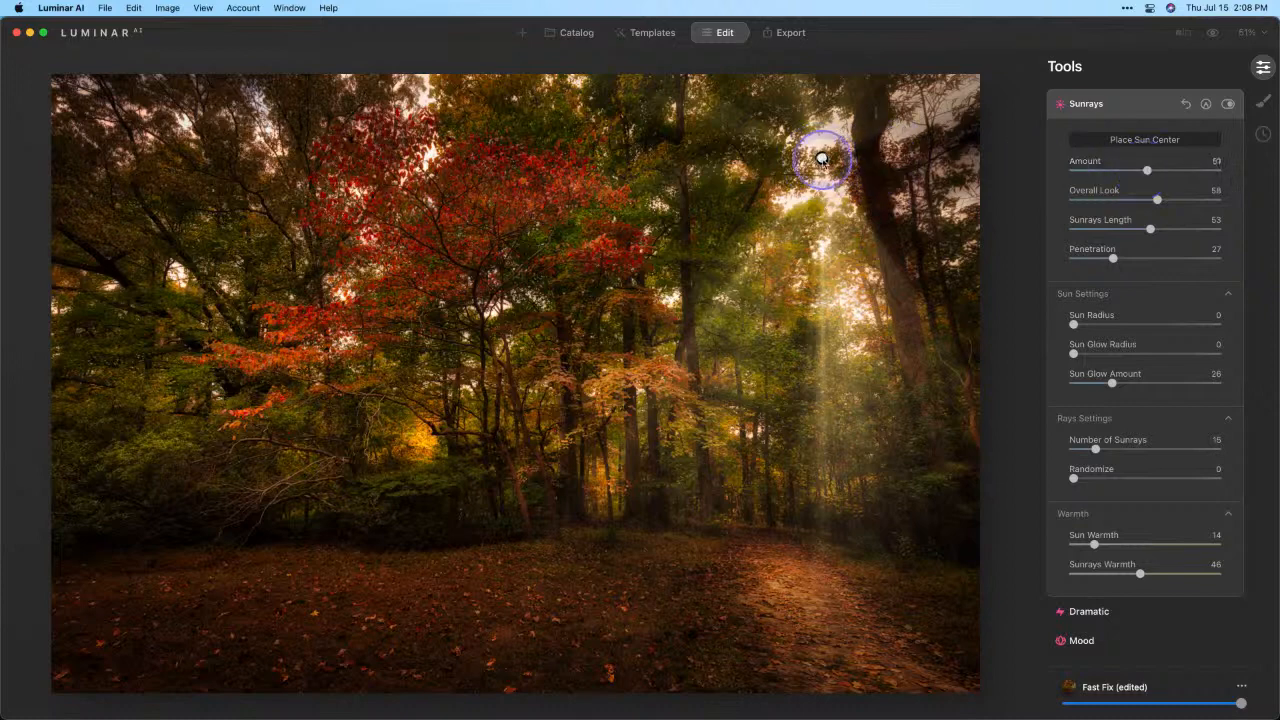
Reposition the sun center in the canopy gap, previewing the rays at Amount 100, and reduce the Sunrays Amount to 37
{"action": "mouse_move", "coordinate": [821, 158]}
{"action": "left_mouse_down"}
{"action": "mouse_move", "coordinate": [844, 168]}
{"action": "mouse_move", "coordinate": [810, 151]}
{"action": "mouse_move", "coordinate": [798, 171]}
{"action": "mouse_move", "coordinate": [803, 159]}
{"action": "left_mouse_up"}
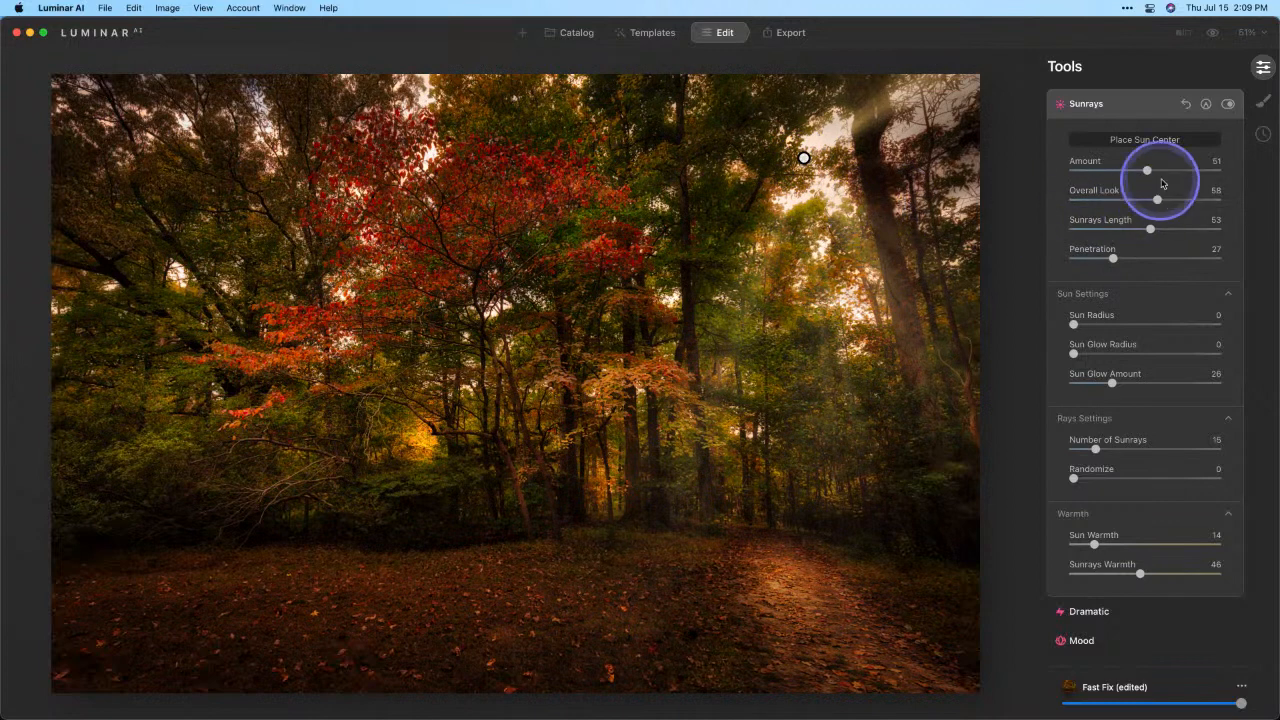
{"action": "left_click_drag", "start_coordinate": [1147, 170], "coordinate": [1234, 160]}
{"action": "left_click", "coordinate": [804, 158]}
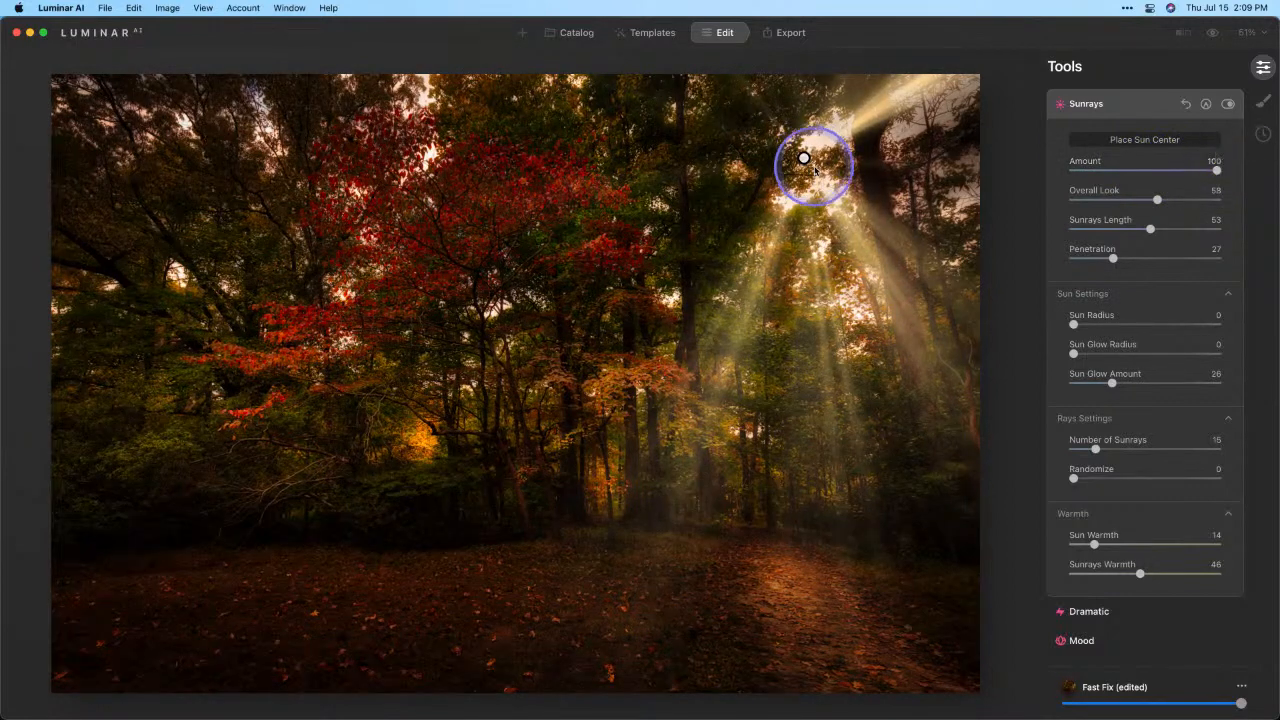
{"action": "left_click_drag", "start_coordinate": [807, 162], "coordinate": [824, 169]}
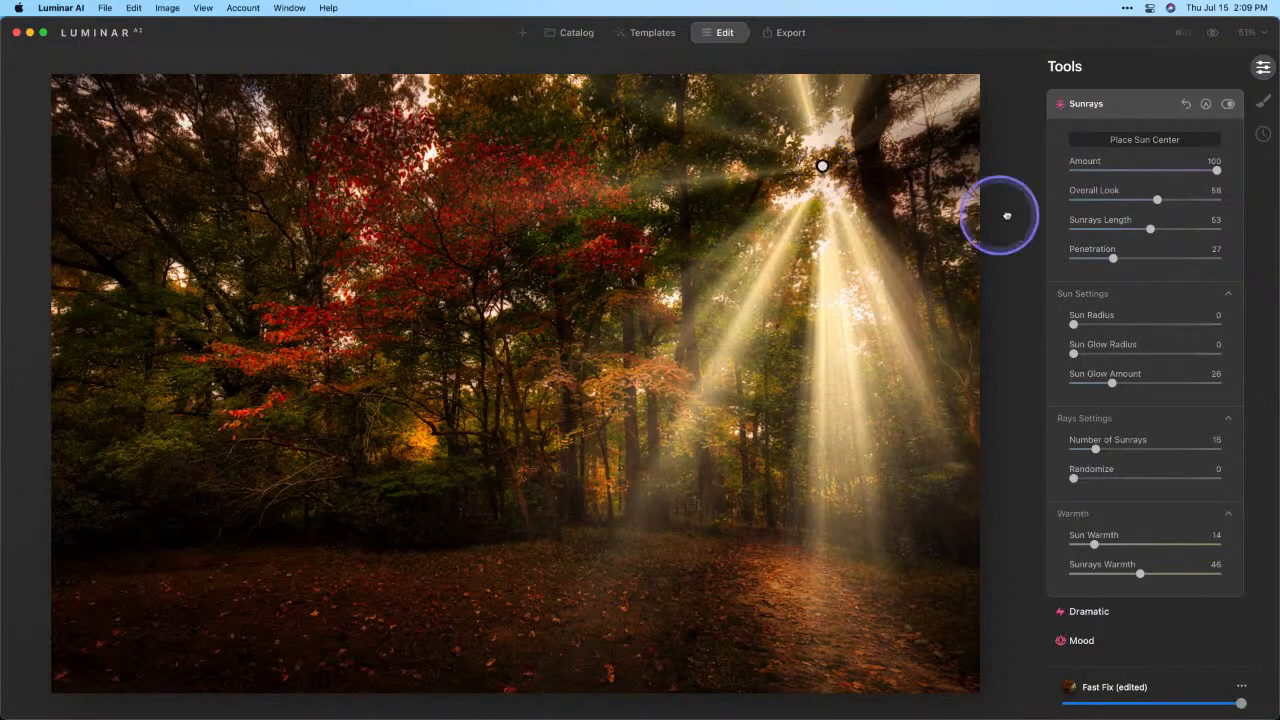
{"action": "left_click_drag", "start_coordinate": [1214, 171], "coordinate": [1123, 182]}
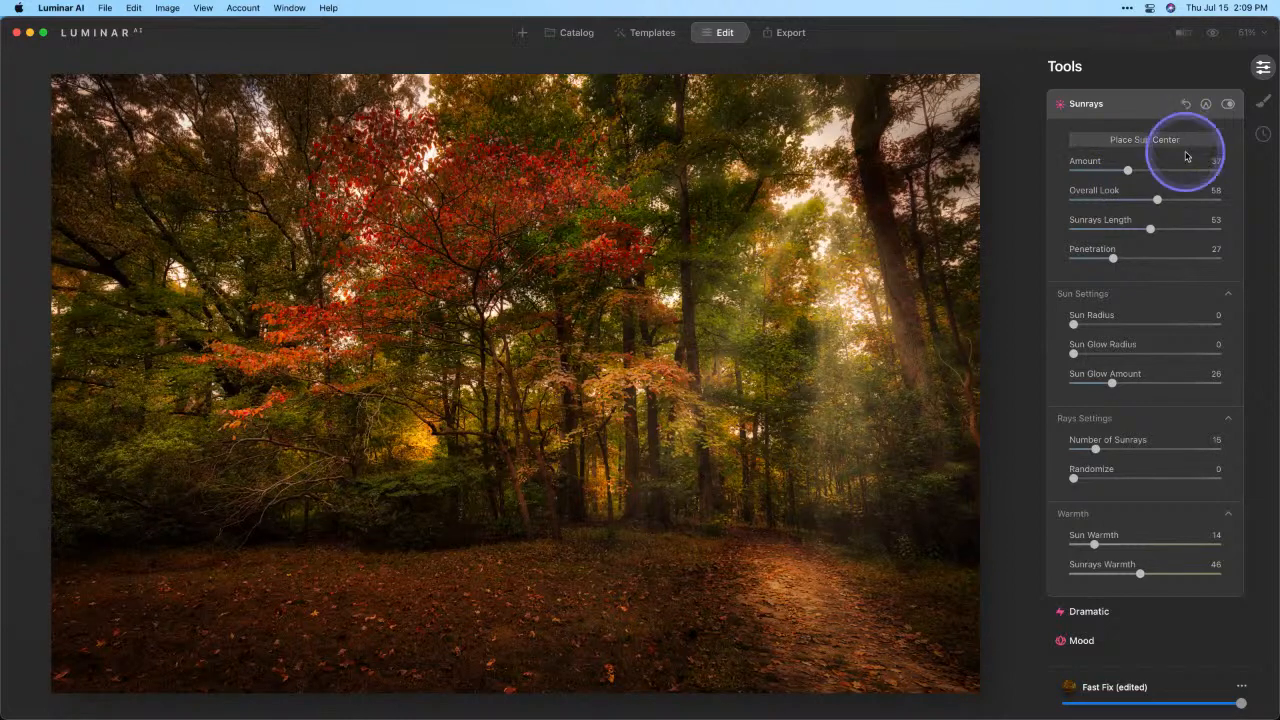
Compare the photo with Sunrays off and on, and lower the Sunrays Amount to 28
{"action": "left_click", "coordinate": [1228, 104]}
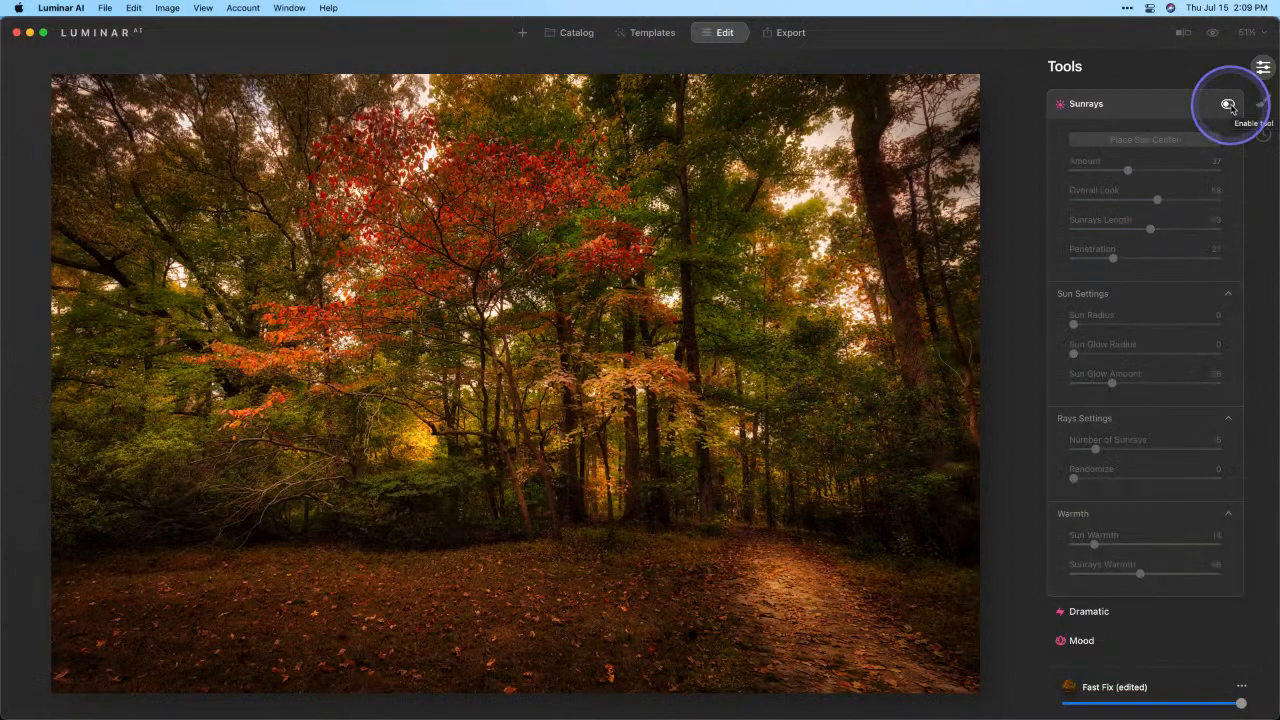
{"action": "left_click", "coordinate": [1228, 104]}
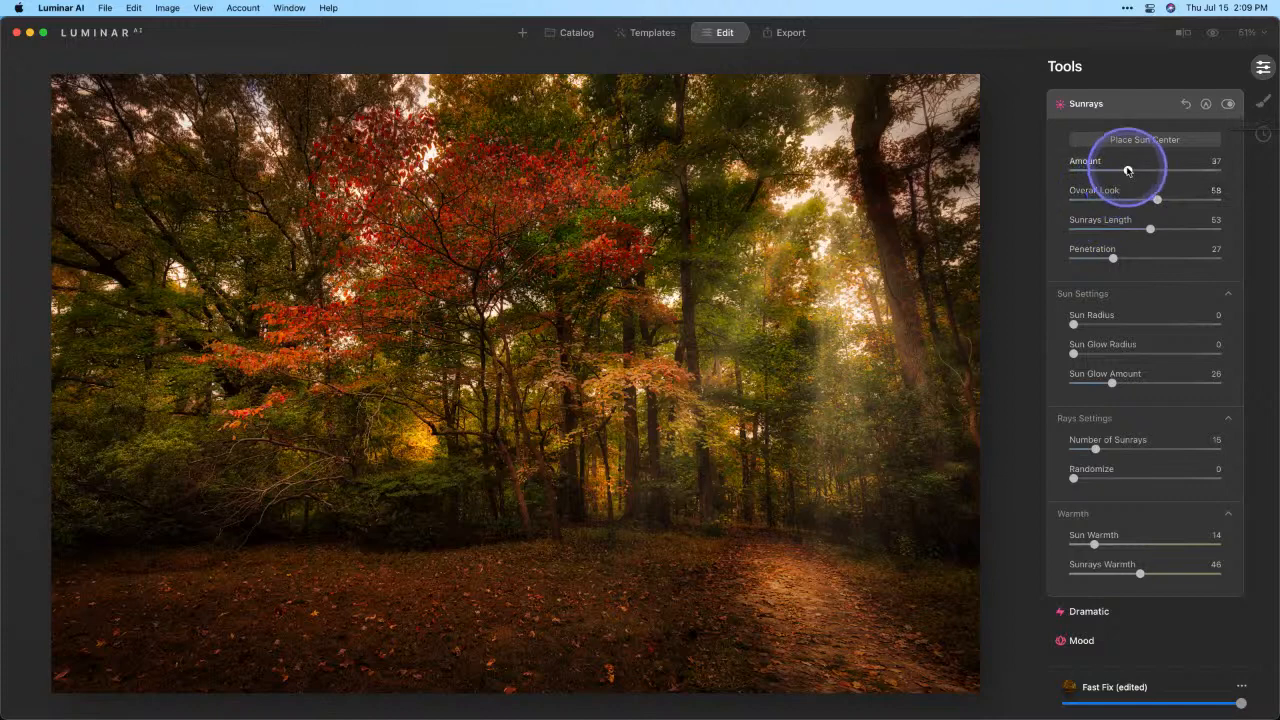
{"action": "left_click_drag", "start_coordinate": [1128, 171], "coordinate": [1116, 174]}
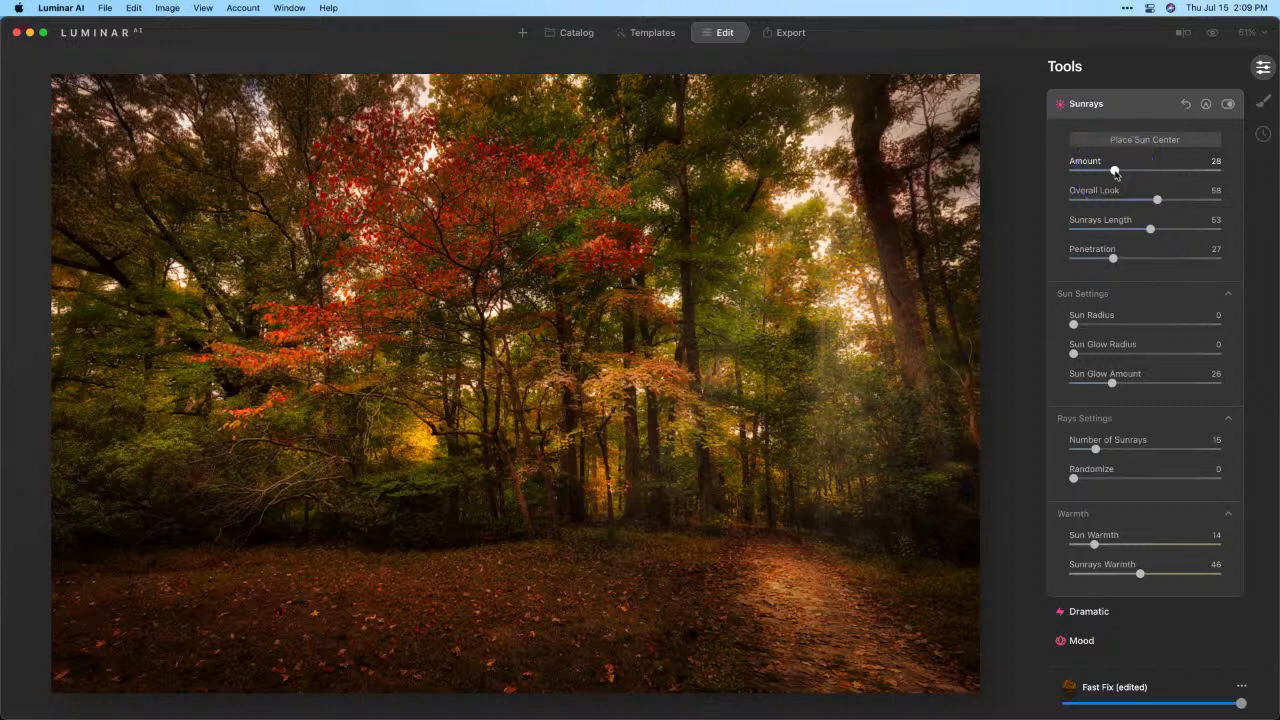
{"action": "left_click", "coordinate": [1116, 174]}
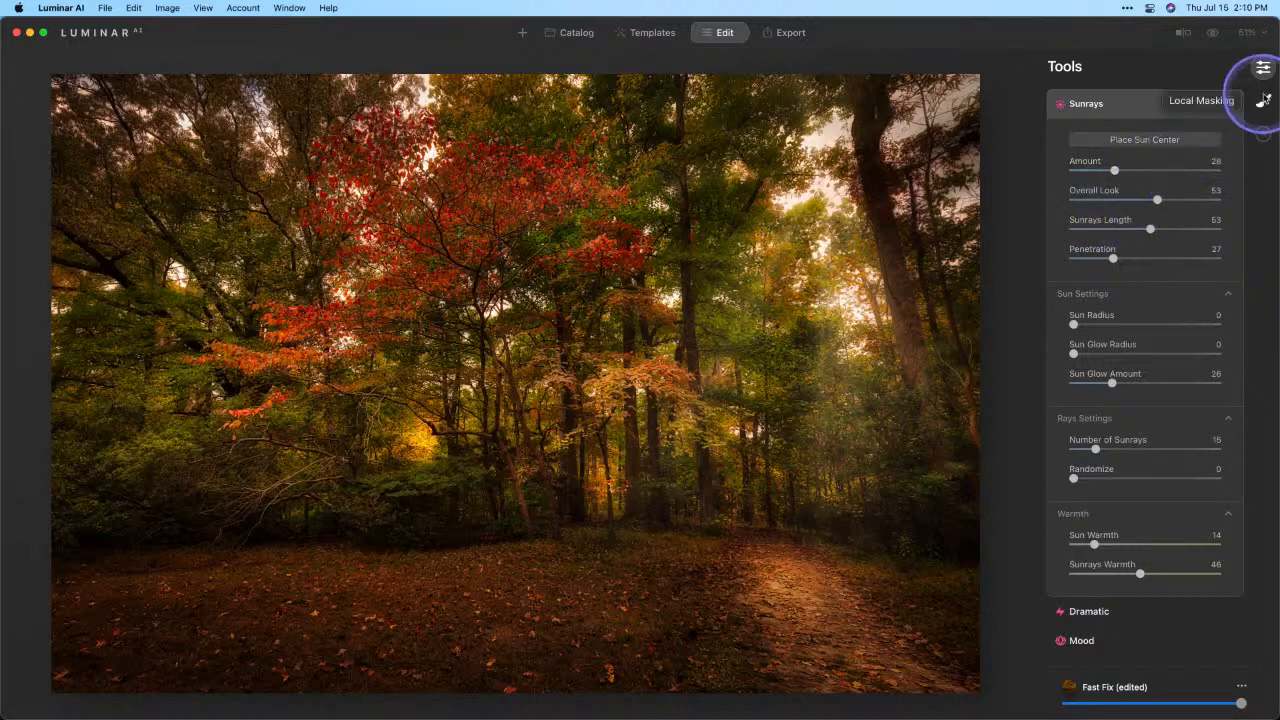
Compare the photo with Sunrays off and on, and the finished edit with the unedited original
{"action": "left_click", "coordinate": [1228, 105]}
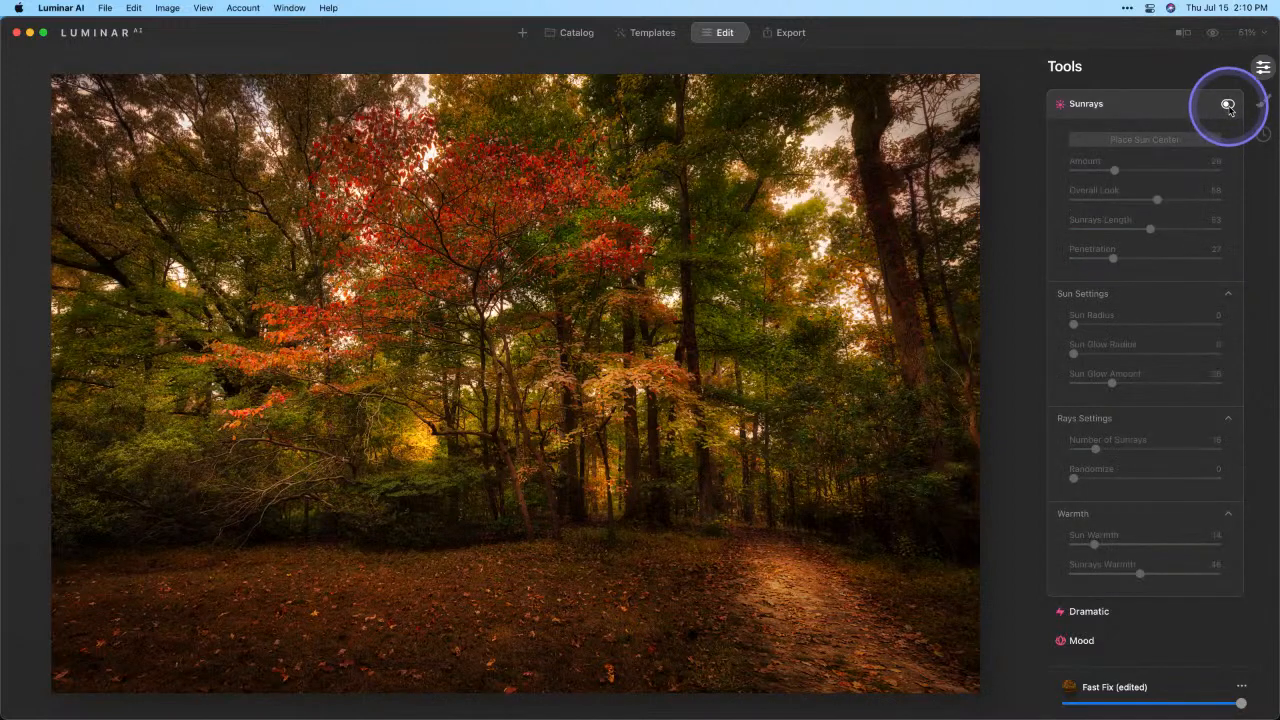
{"action": "left_click", "coordinate": [1228, 105]}
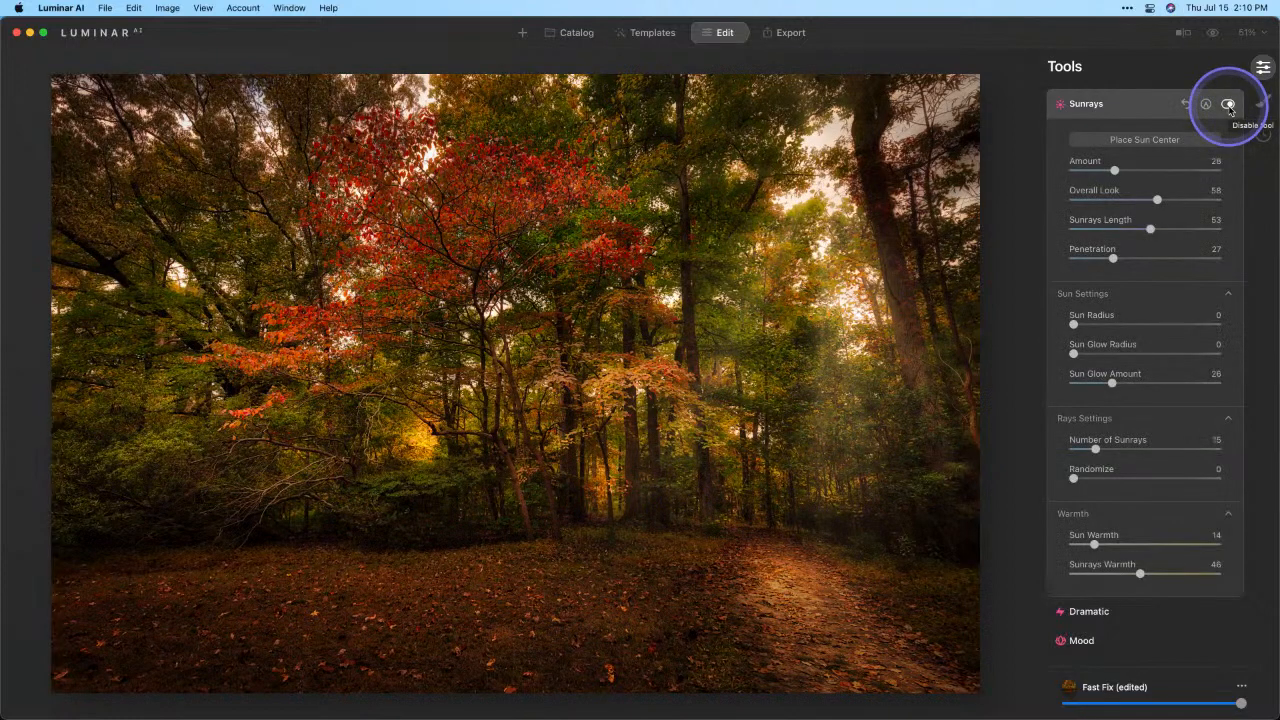
{"action": "left_click", "coordinate": [1229, 105]}
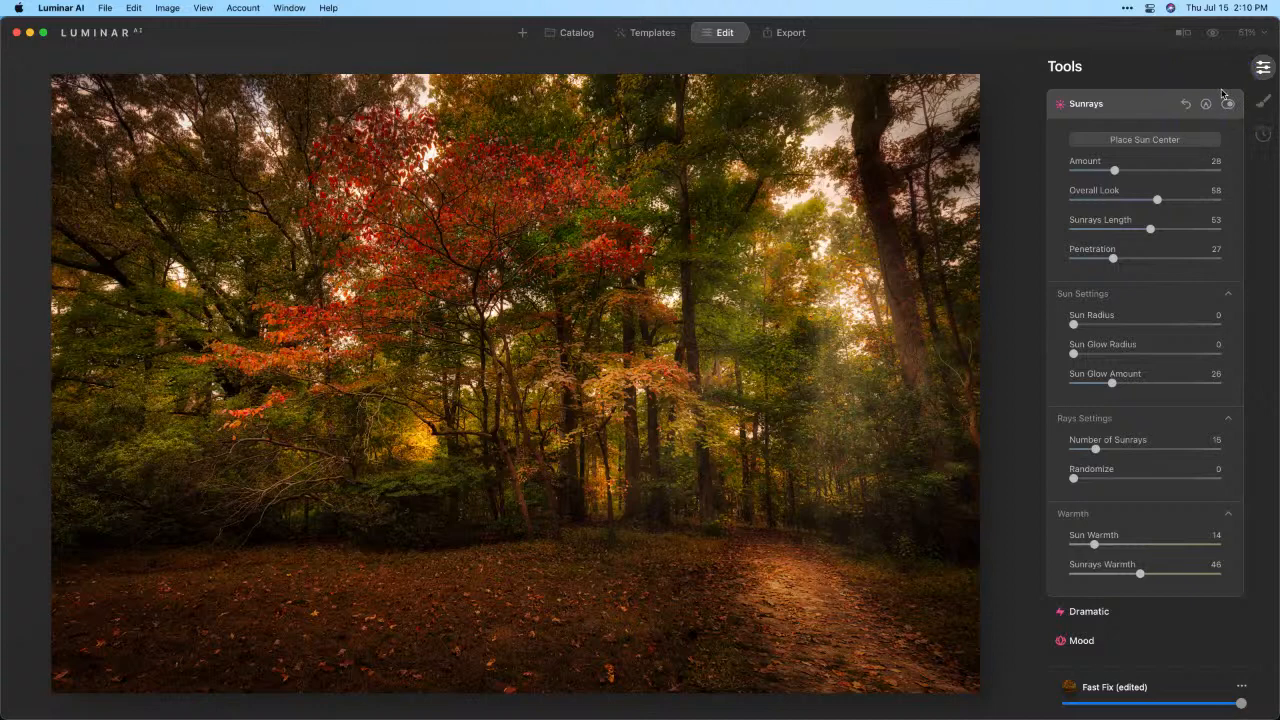
{"action": "mouse_move", "coordinate": [926, 143]}
{"action": "left_mouse_down"}
{"action": "mouse_move", "coordinate": [838, 206]}
{"action": "mouse_move", "coordinate": [833, 156]}
{"action": "mouse_move", "coordinate": [786, 273]}
{"action": "mouse_move", "coordinate": [731, 283]}
{"action": "mouse_move", "coordinate": [777, 209]}
{"action": "mouse_move", "coordinate": [763, 277]}
{"action": "mouse_move", "coordinate": [762, 594]}
{"action": "mouse_move", "coordinate": [786, 612]}
{"action": "mouse_move", "coordinate": [780, 520]}
{"action": "mouse_move", "coordinate": [960, 410]}
{"action": "mouse_move", "coordinate": [1188, 81]}
{"action": "left_mouse_up"}
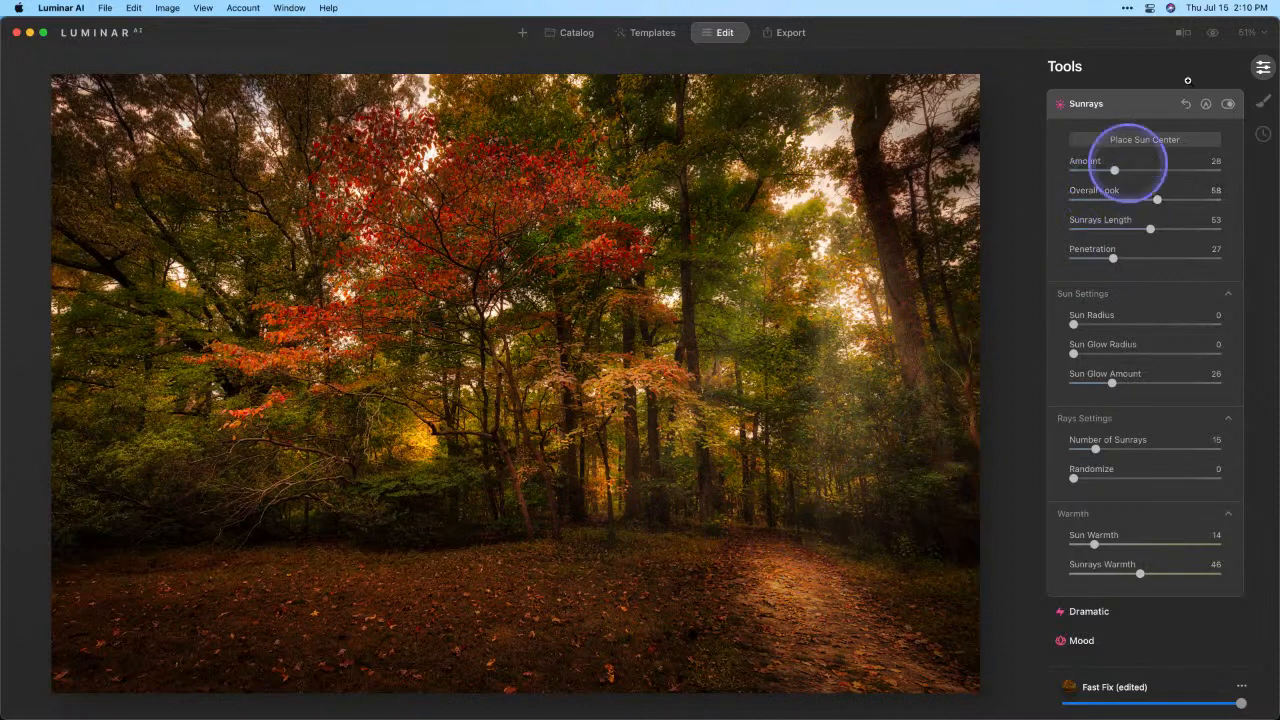
{"action": "left_click", "coordinate": [1214, 35]}
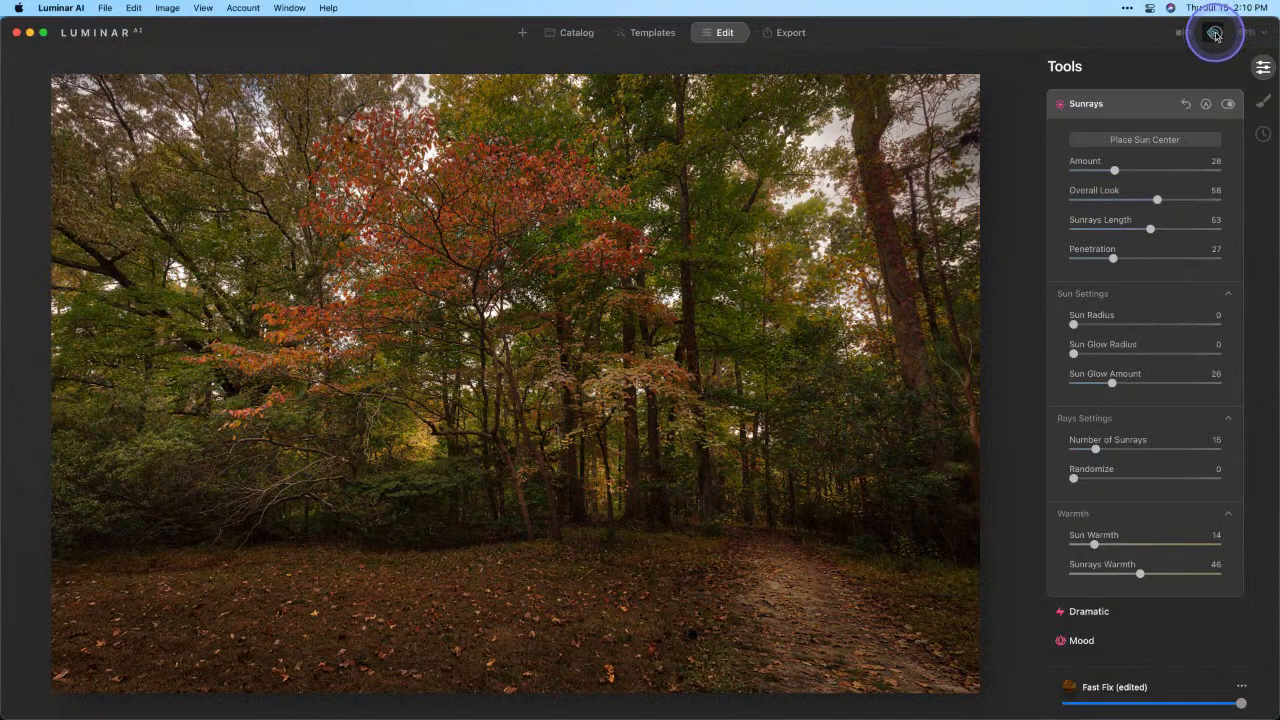
{"action": "left_click", "coordinate": [1214, 35]}
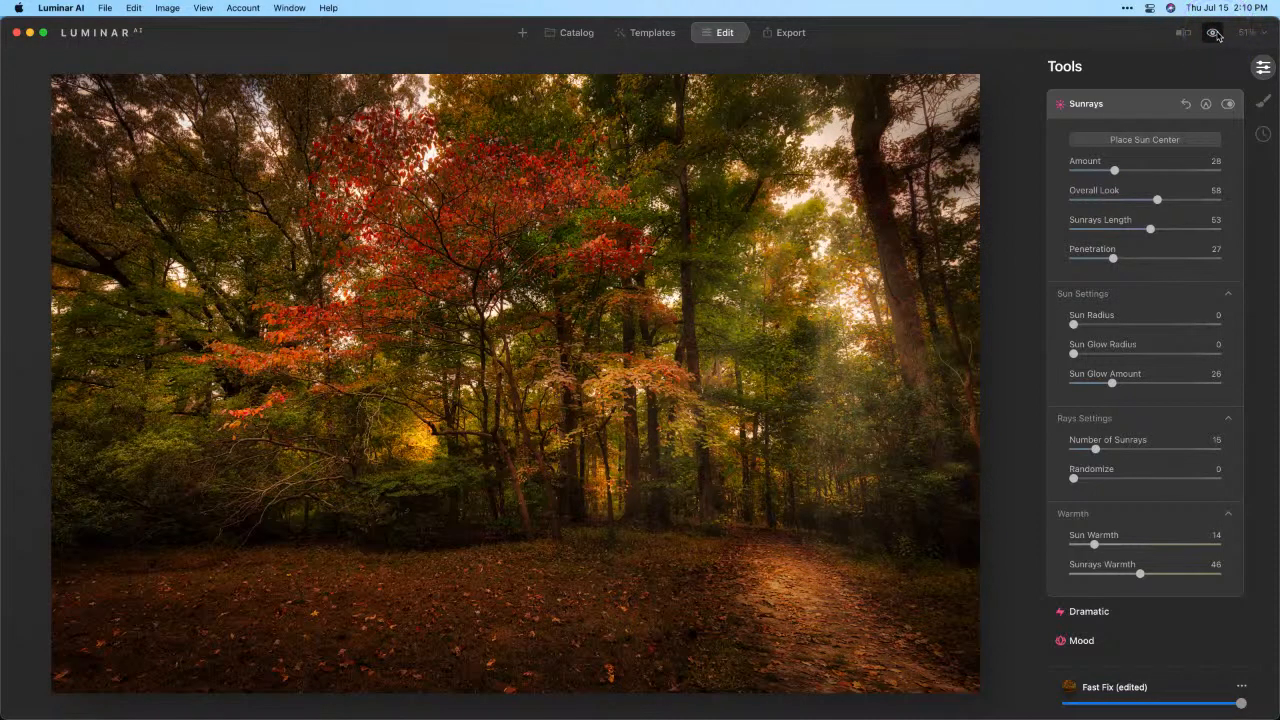
{"action": "left_click", "coordinate": [1216, 34]}
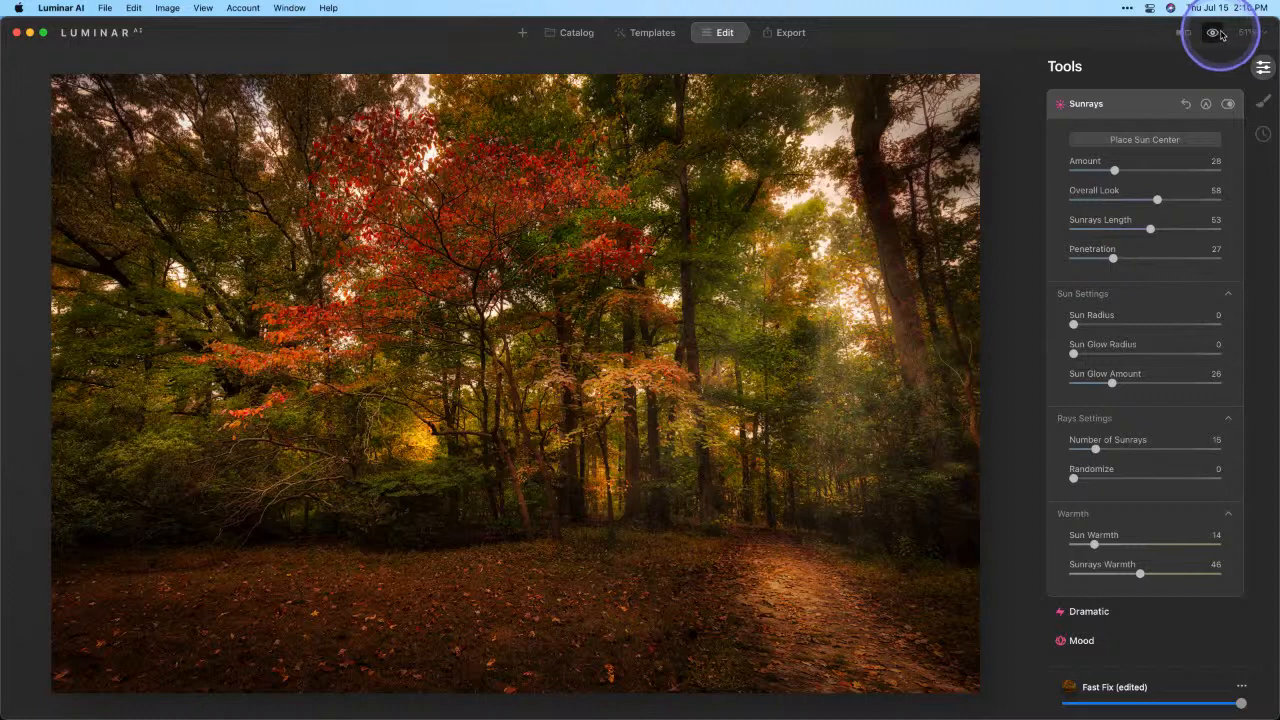